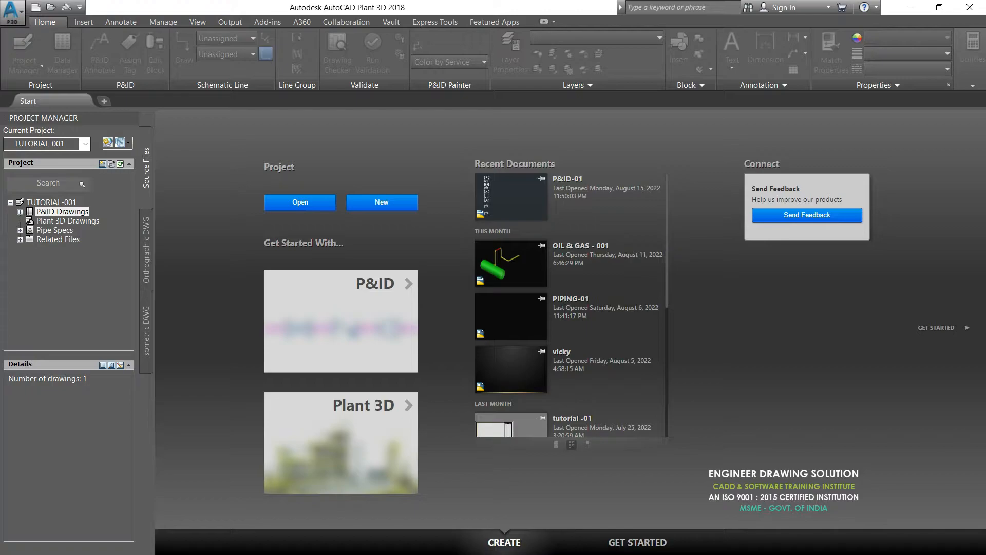
Create a new P&ID drawing named P&ID-02 in the TUTORIAL-001 project
{"action": "left_click", "coordinate": [85, 144]}
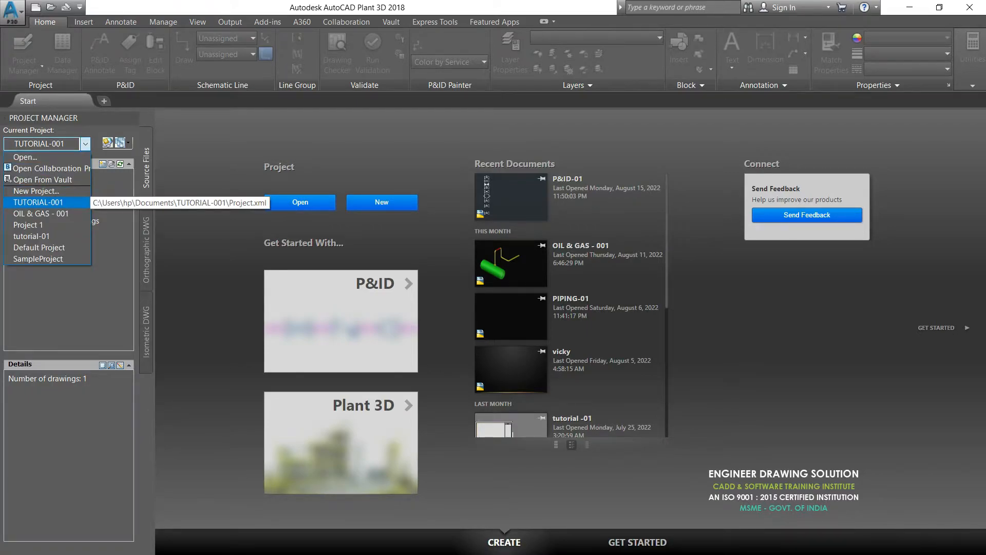
{"action": "left_click", "coordinate": [38, 202]}
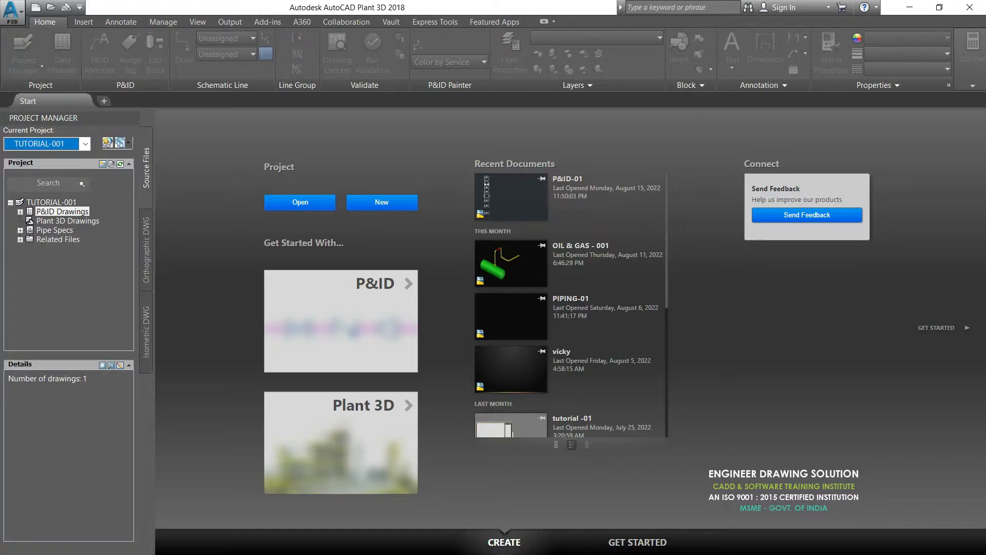
{"action": "right_click", "coordinate": [55, 212]}
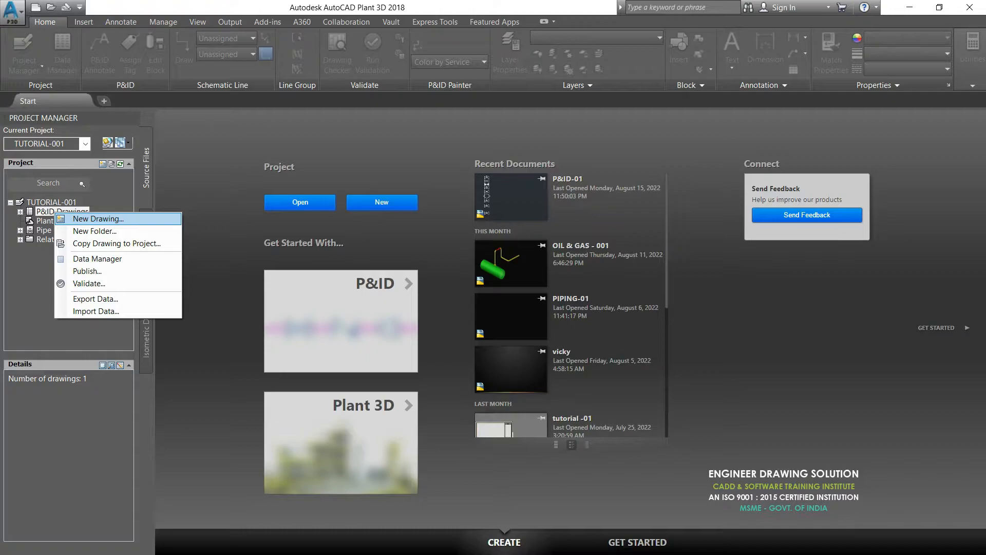
{"action": "left_click", "coordinate": [98, 218]}
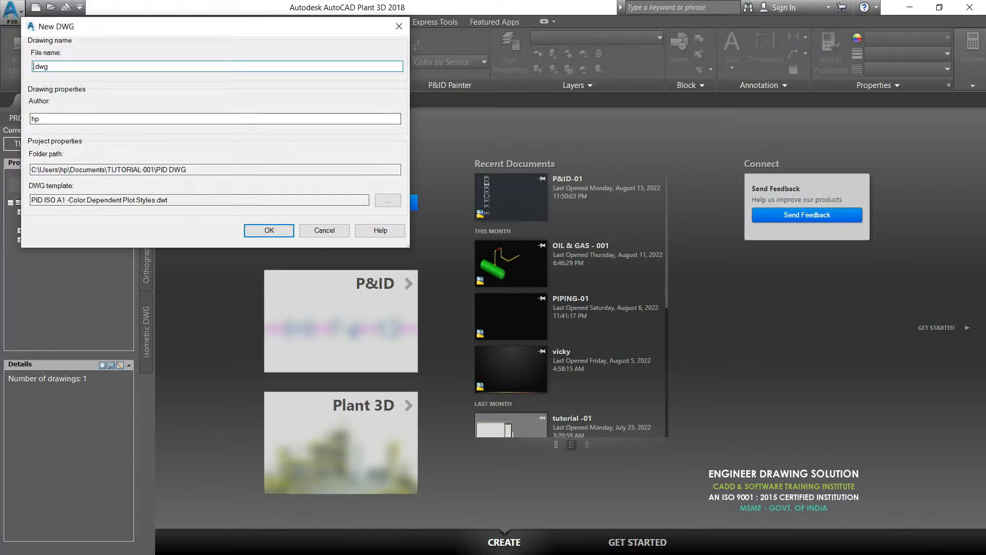
{"action": "left_click_drag", "start_coordinate": [48, 66], "coordinate": [39, 66]}
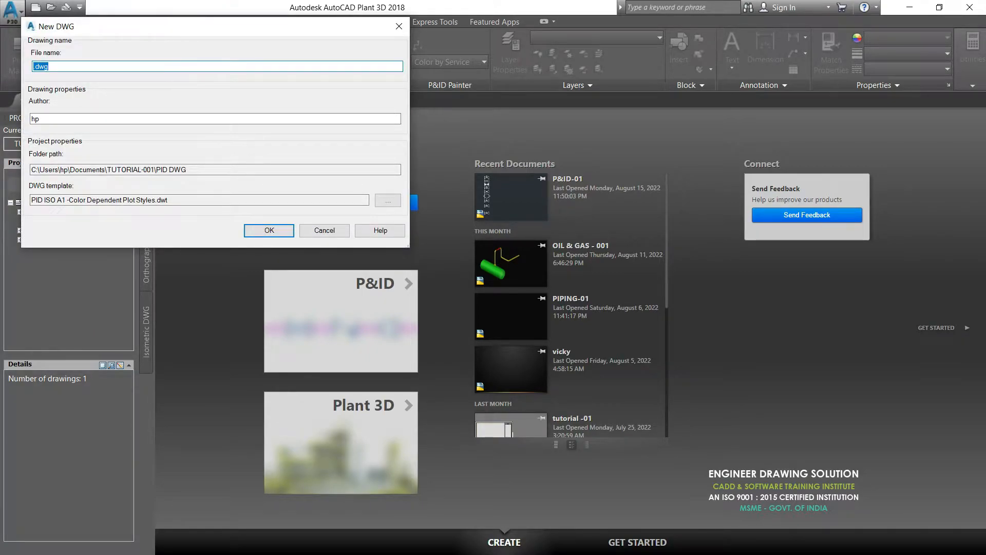
{"action": "type", "text": "P&ID-01"}
{"action": "key", "text": "Return"}
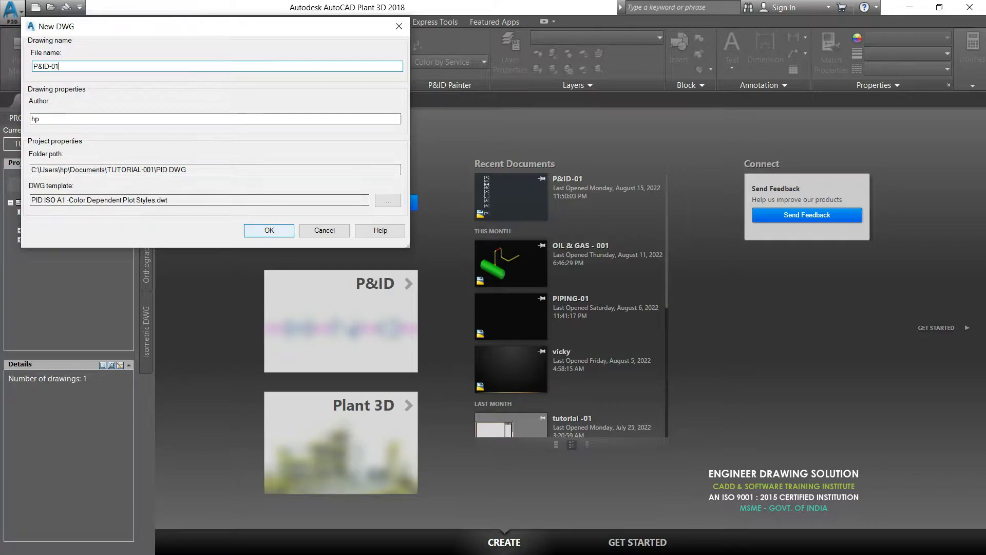
{"action": "key", "text": "Return"}
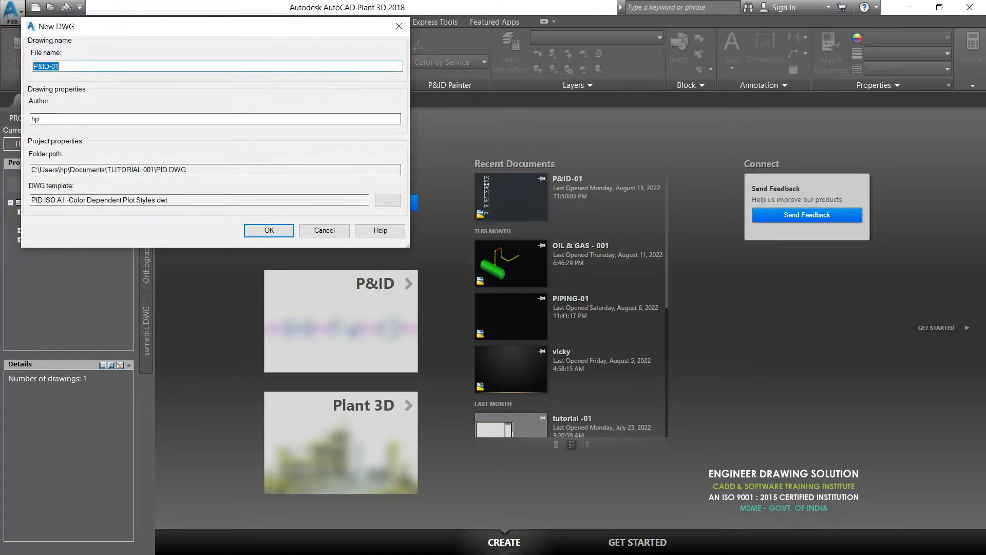
{"action": "key", "text": "End"}
{"action": "key", "text": "BackSpace"}
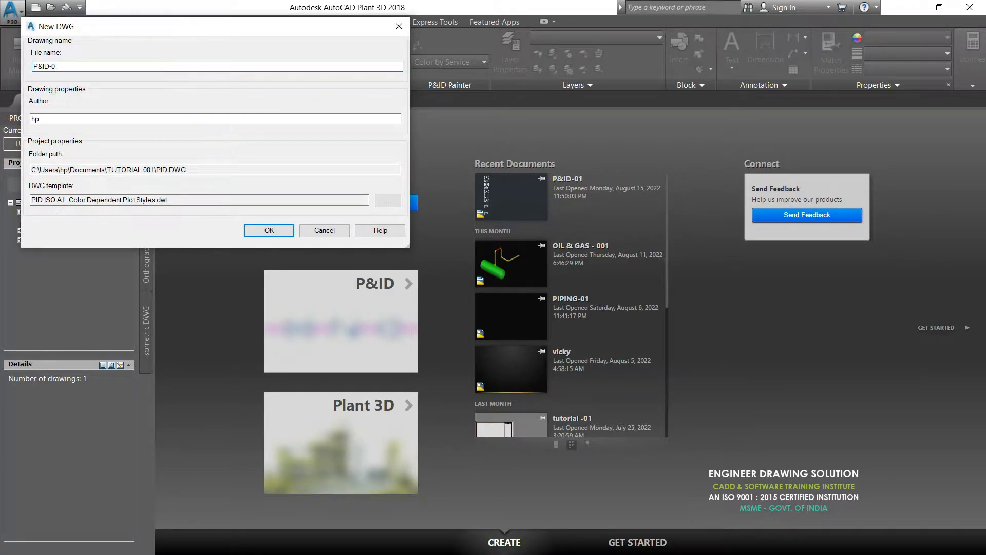
{"action": "key", "text": "Return"}
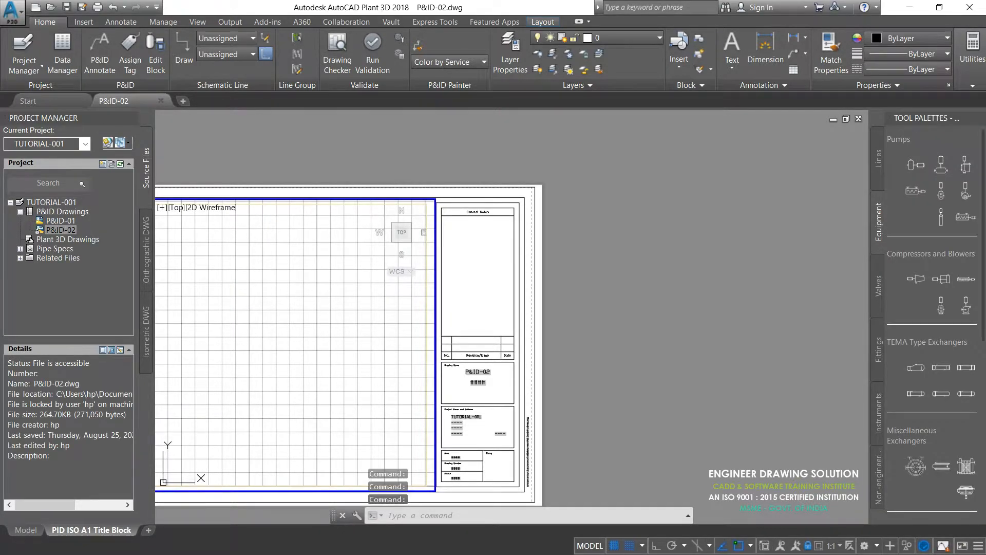
Delete the rectangular border in model space and turn off the grid and snap
{"action": "middle_click_drag", "start_coordinate": [391, 286], "coordinate": [552, 256]}
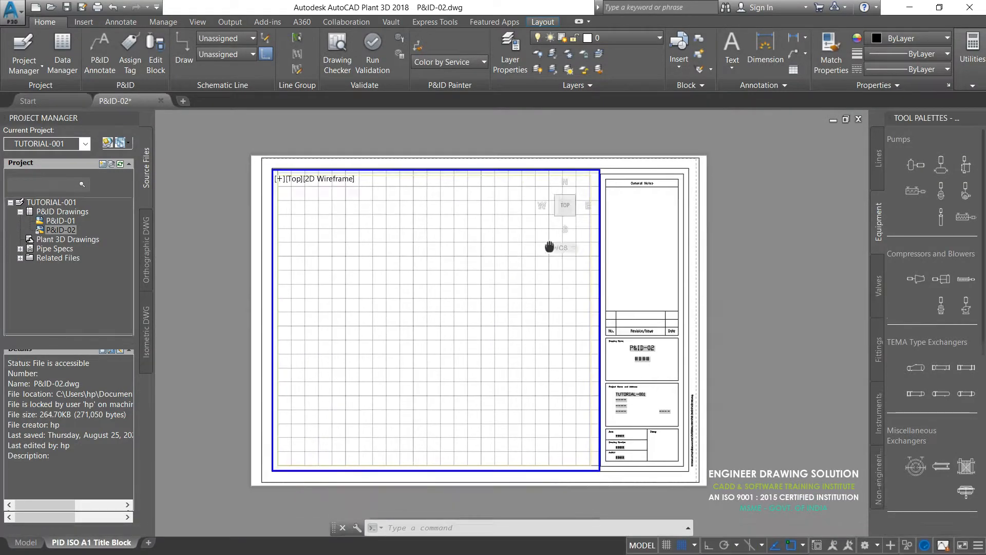
{"action": "left_click", "coordinate": [26, 530]}
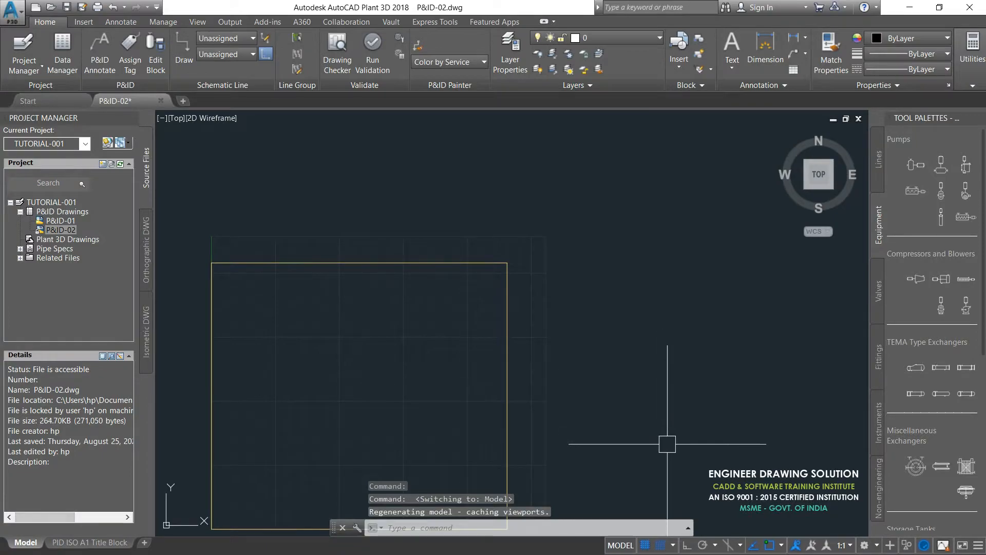
{"action": "left_click", "coordinate": [635, 445]}
{"action": "left_click", "coordinate": [466, 223]}
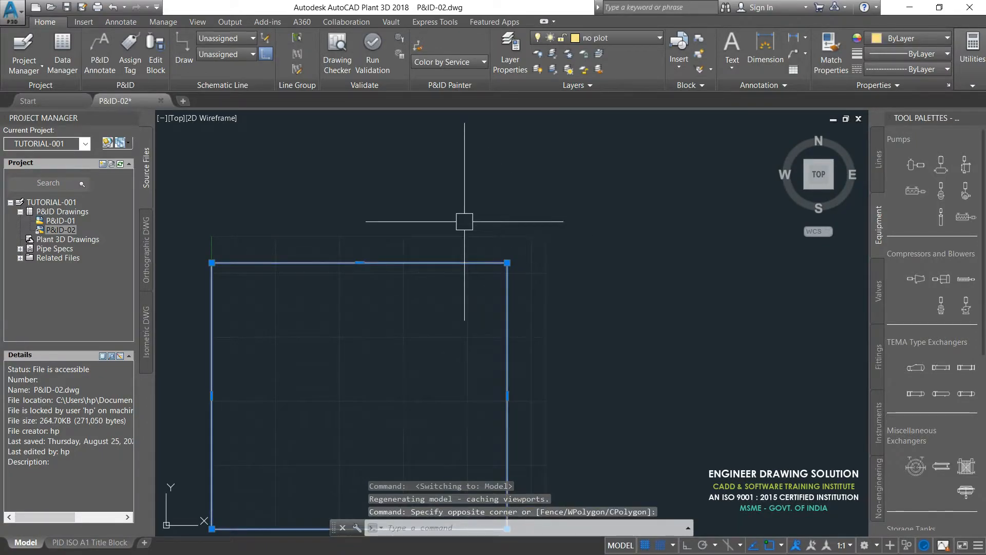
{"action": "key", "text": "Delete"}
{"action": "key", "text": "F7"}
{"action": "key", "text": "F9"}
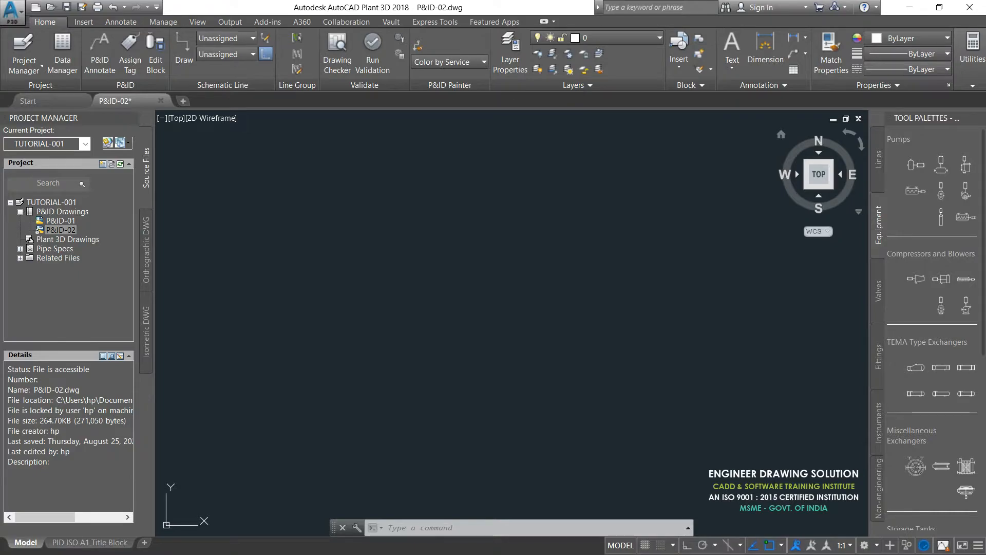
Draw a horizontal primary line segment 400 long in model space
{"action": "left_click", "coordinate": [878, 159]}
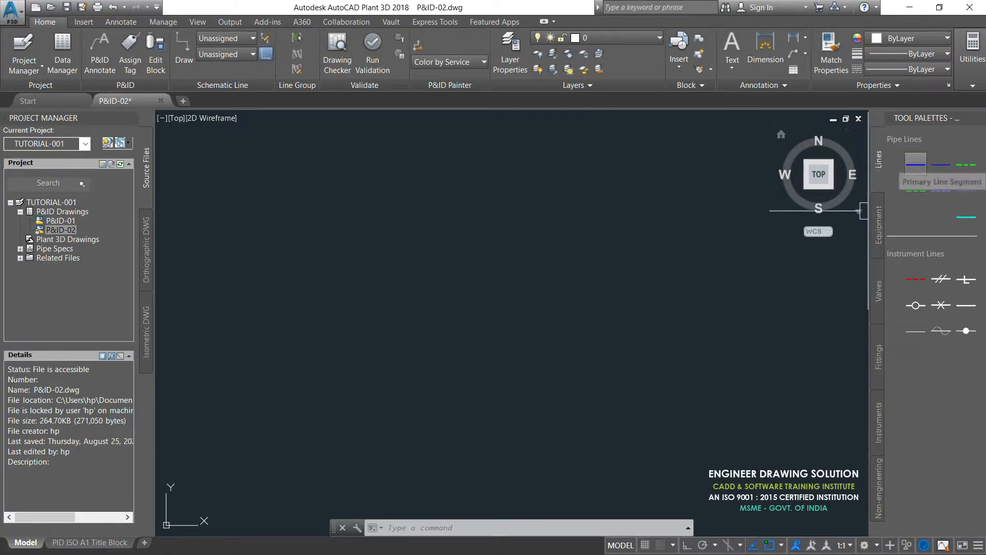
{"action": "left_click", "coordinate": [916, 160]}
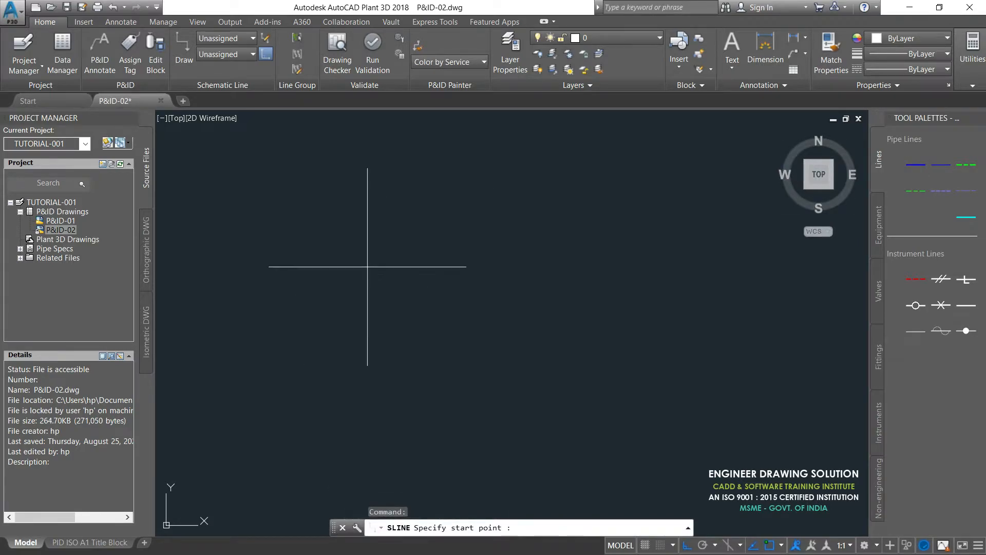
{"action": "left_click", "coordinate": [355, 274]}
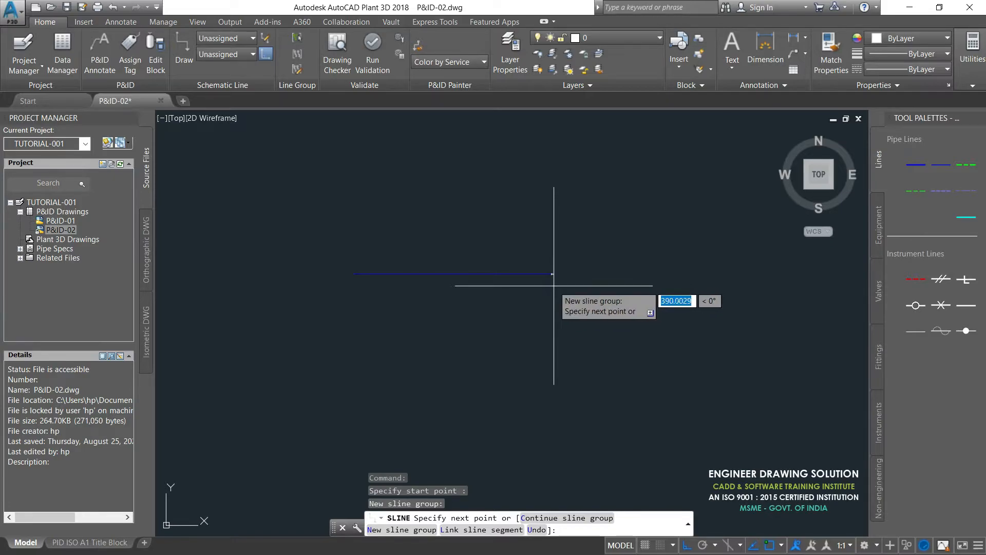
{"action": "type", "text": "40"}
{"action": "type", "text": "0"}
{"action": "key", "text": "Return"}
{"action": "key", "text": "Return"}
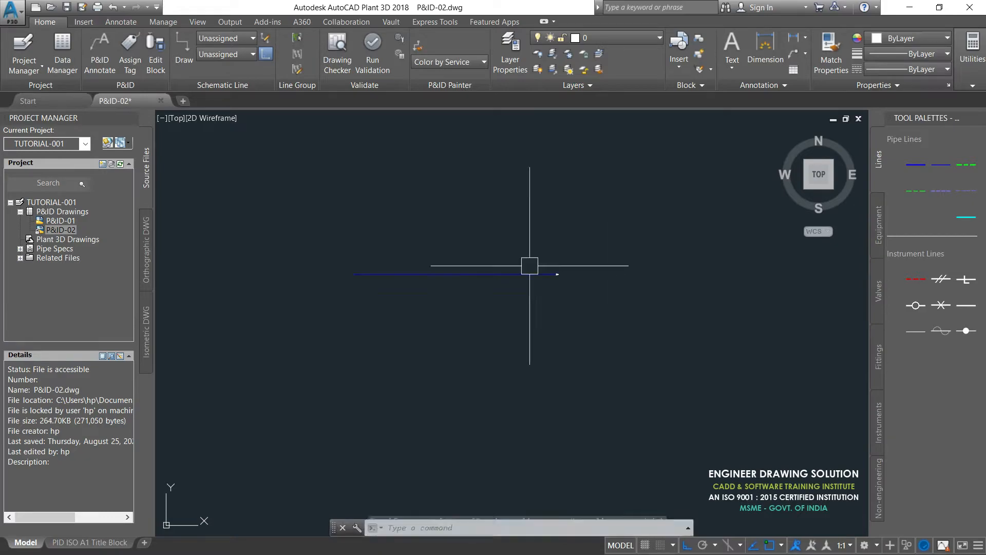
Begin assigning a tag to the primary line, with size 500 and the stainless steel spec 16HS01
{"action": "scroll", "coordinate": [469, 281], "scroll_direction": "up", "scroll_amount": 2}
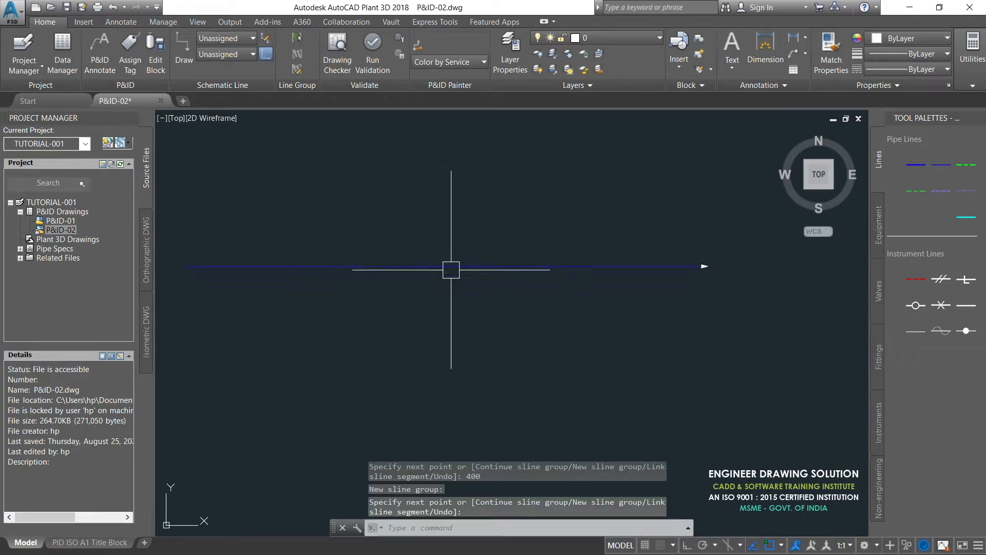
{"action": "scroll", "coordinate": [448, 270], "scroll_direction": "up", "scroll_amount": 2}
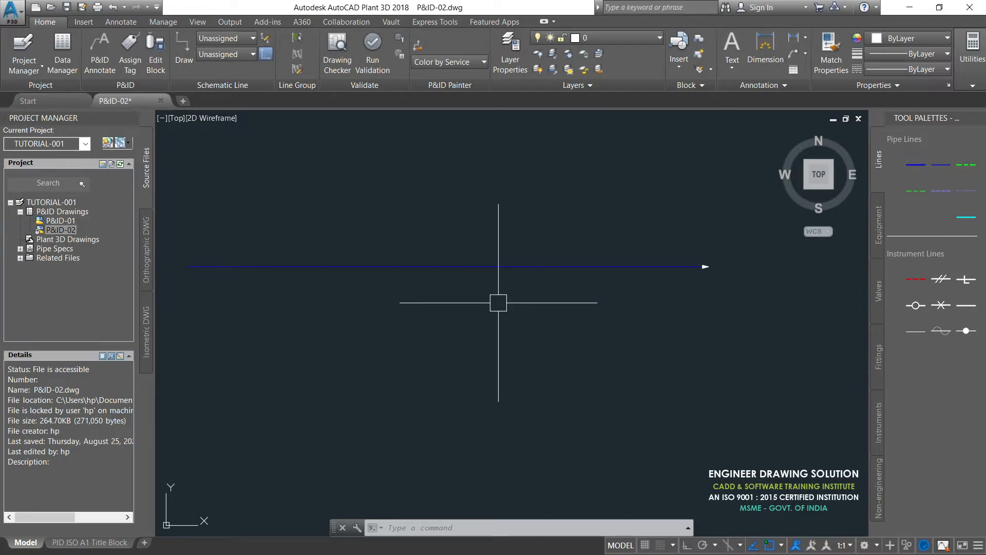
{"action": "left_click", "coordinate": [418, 266]}
{"action": "right_click", "coordinate": [418, 266]}
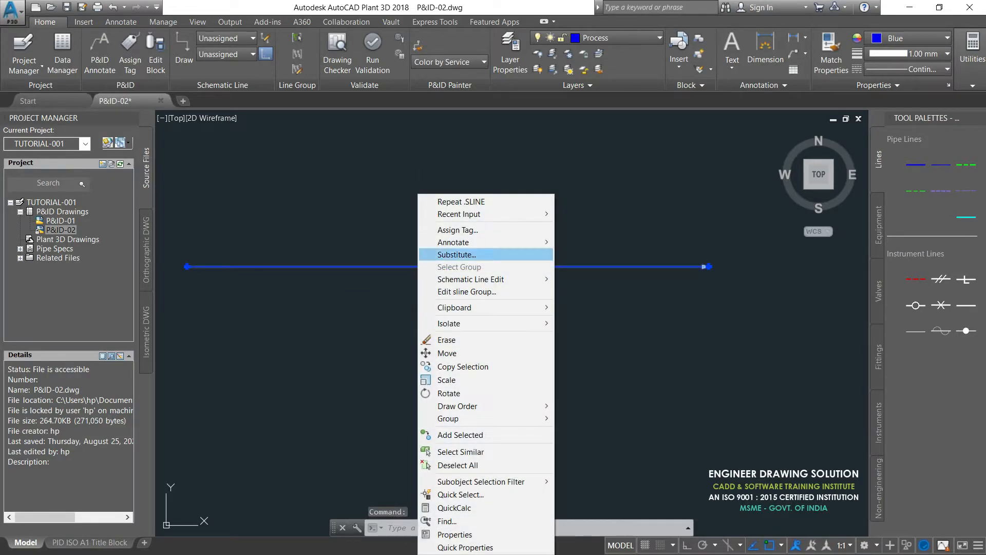
{"action": "left_click", "coordinate": [458, 230]}
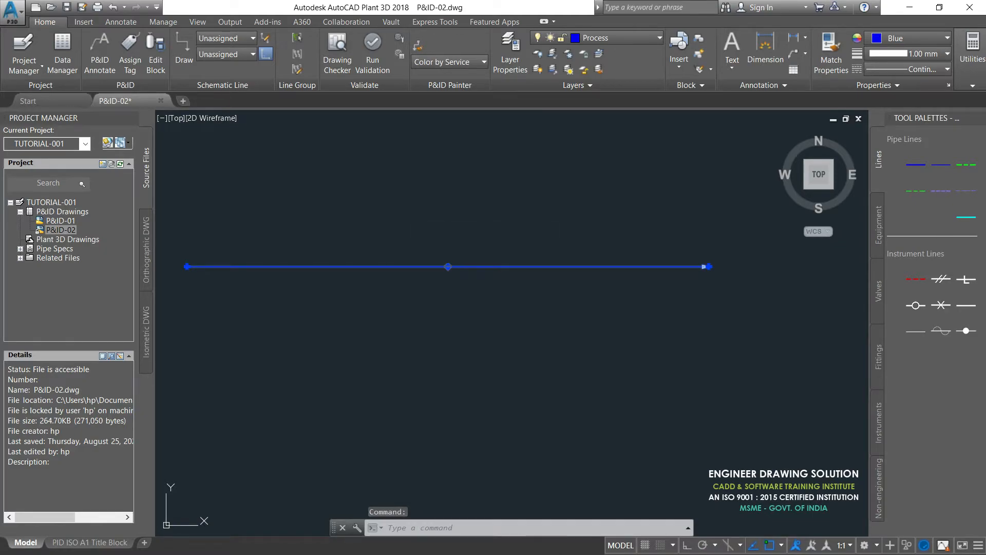
{"action": "left_click", "coordinate": [308, 114]}
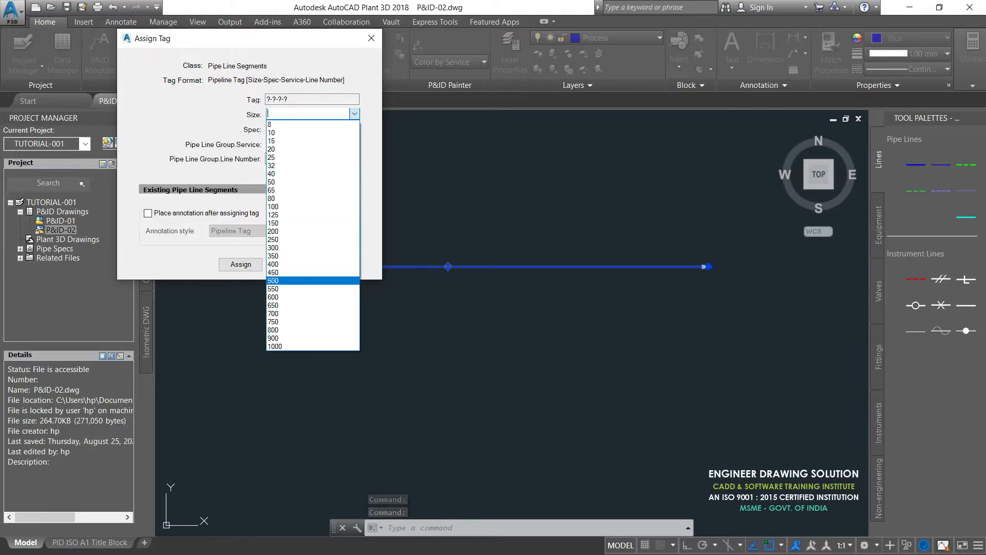
{"action": "left_click", "coordinate": [288, 281]}
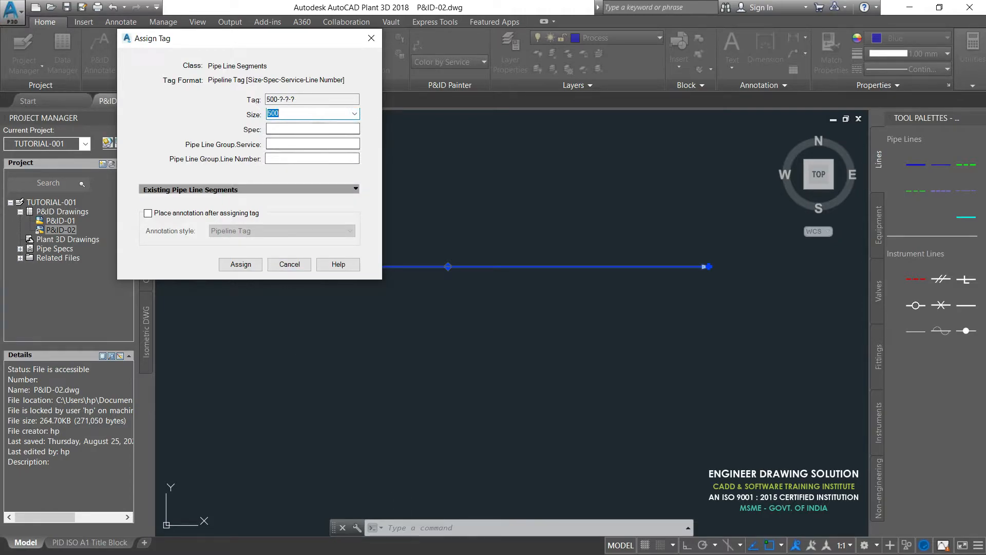
{"action": "left_click", "coordinate": [308, 129]}
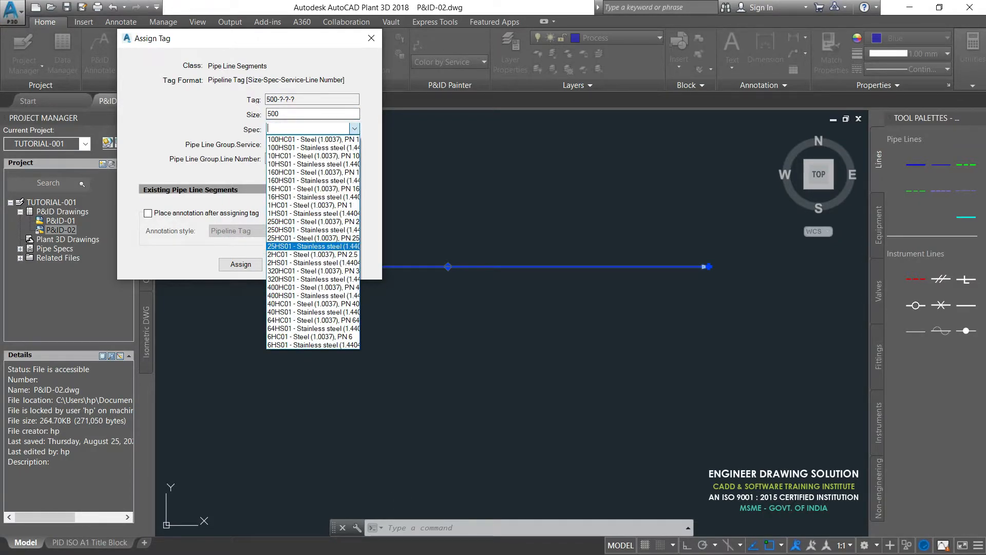
{"action": "left_click", "coordinate": [308, 196]}
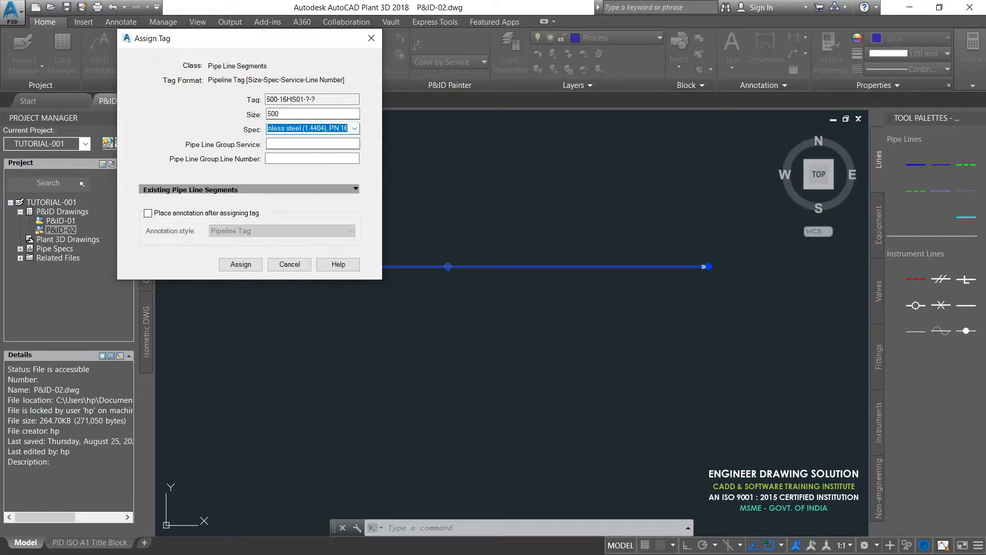
Set the line tag's service to WW - Waste Water and its line number to 001
{"action": "left_click", "coordinate": [308, 144]}
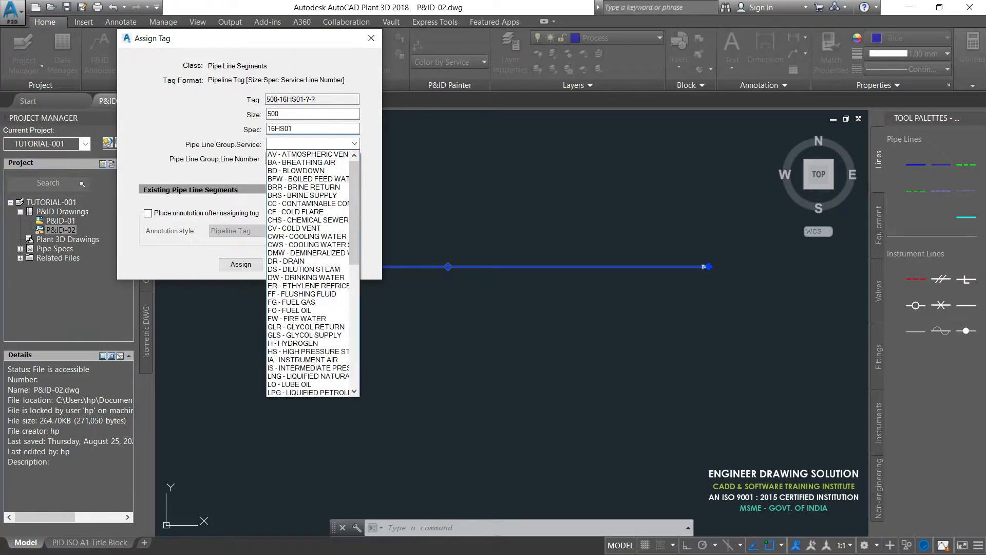
{"action": "left_click_drag", "start_coordinate": [354, 189], "coordinate": [354, 310]}
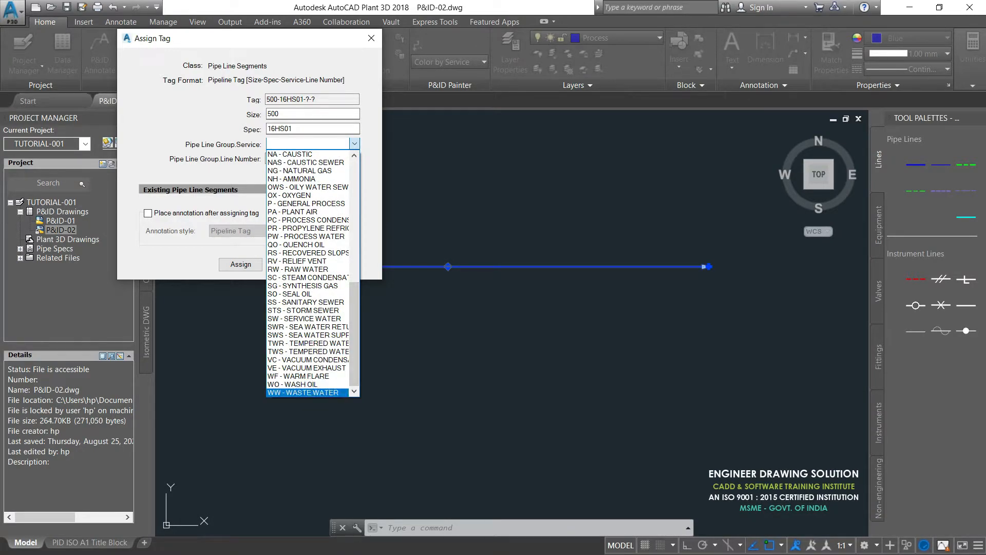
{"action": "left_click", "coordinate": [303, 393]}
{"action": "key", "text": "Tab"}
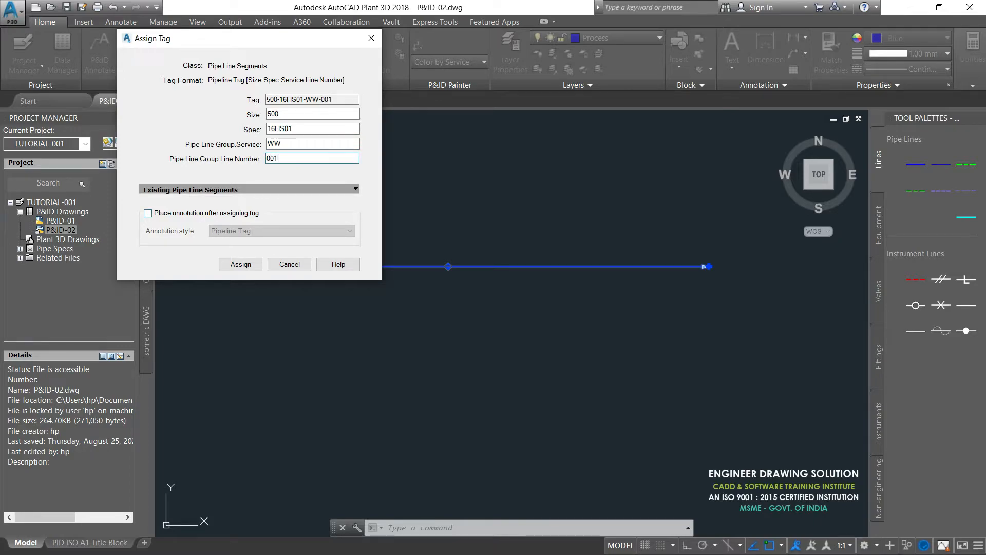
Assign the tag with a Pipeline Tag annotation and place it just above the line, near its start
{"action": "left_click", "coordinate": [148, 213]}
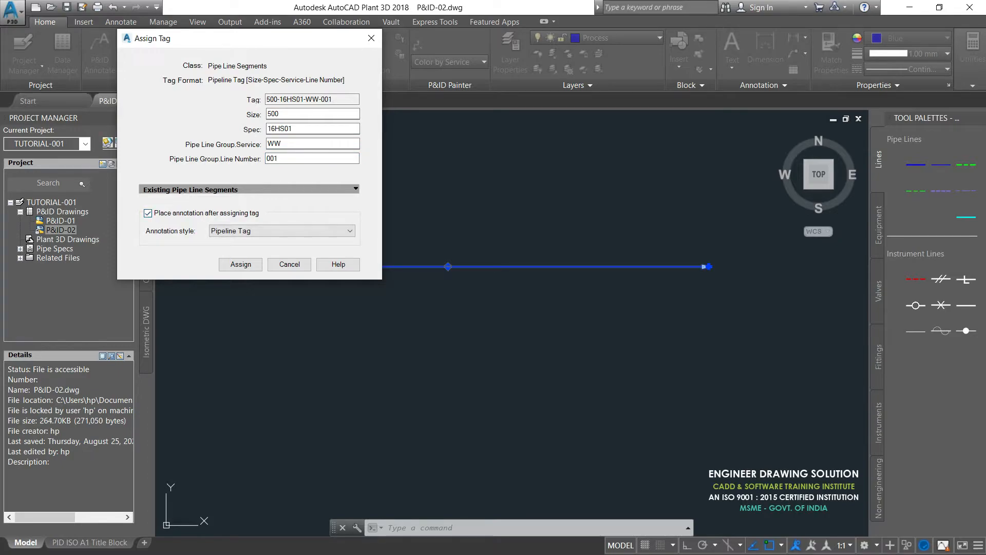
{"action": "left_click", "coordinate": [240, 264]}
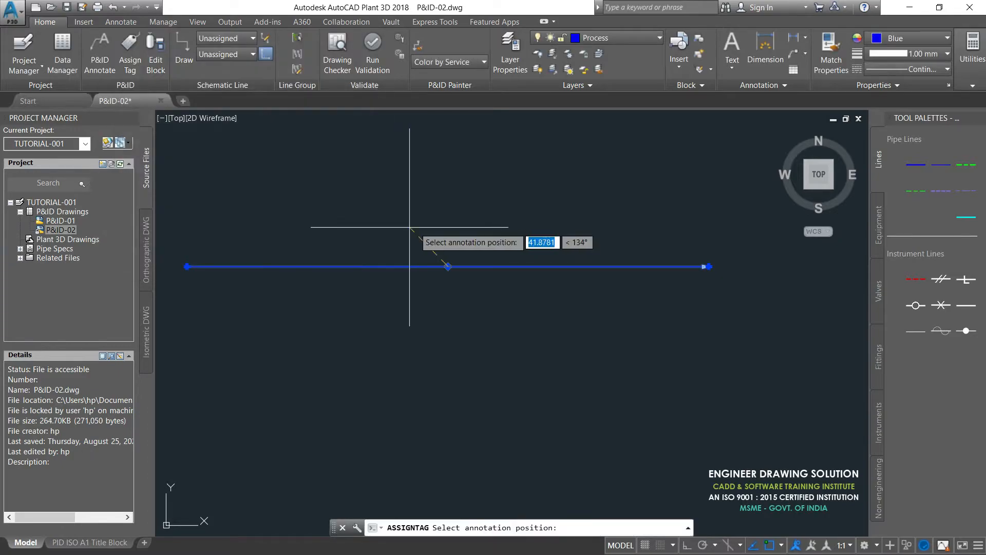
{"action": "left_click", "coordinate": [267, 256]}
{"action": "scroll", "coordinate": [266, 255], "scroll_direction": "up", "scroll_amount": 5}
{"action": "scroll", "coordinate": [257, 255], "scroll_direction": "up", "scroll_amount": 1}
{"action": "scroll", "coordinate": [306, 273], "scroll_direction": "up", "scroll_amount": 1}
{"action": "scroll", "coordinate": [378, 290], "scroll_direction": "down", "scroll_amount": 5}
{"action": "mouse_move", "coordinate": [527, 292]}
{"action": "middle_mouse_down"}
{"action": "mouse_move", "coordinate": [423, 260]}
{"action": "mouse_move", "coordinate": [431, 257]}
{"action": "middle_mouse_up"}
{"action": "scroll", "coordinate": [433, 259], "scroll_direction": "down", "scroll_amount": 4}
{"action": "scroll", "coordinate": [476, 259], "scroll_direction": "up", "scroll_amount": 2}
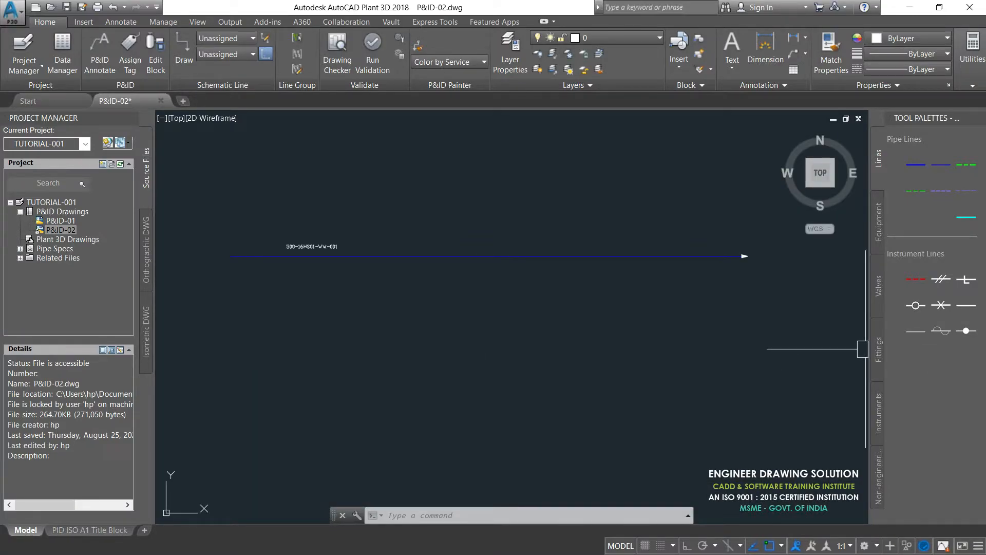
Insert a ball valve on the horizontal pipe line near its middle
{"action": "left_click", "coordinate": [879, 286]}
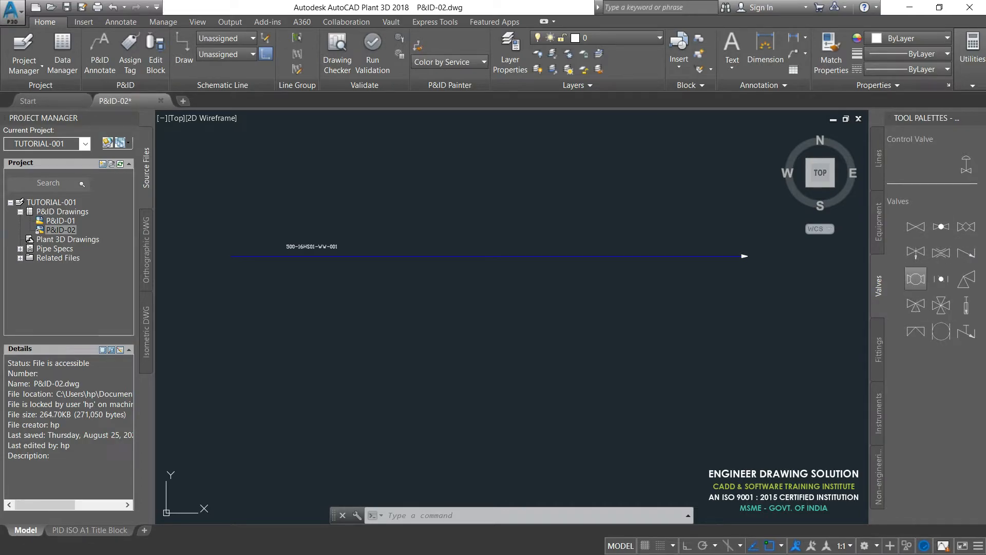
{"action": "left_click", "coordinate": [916, 280]}
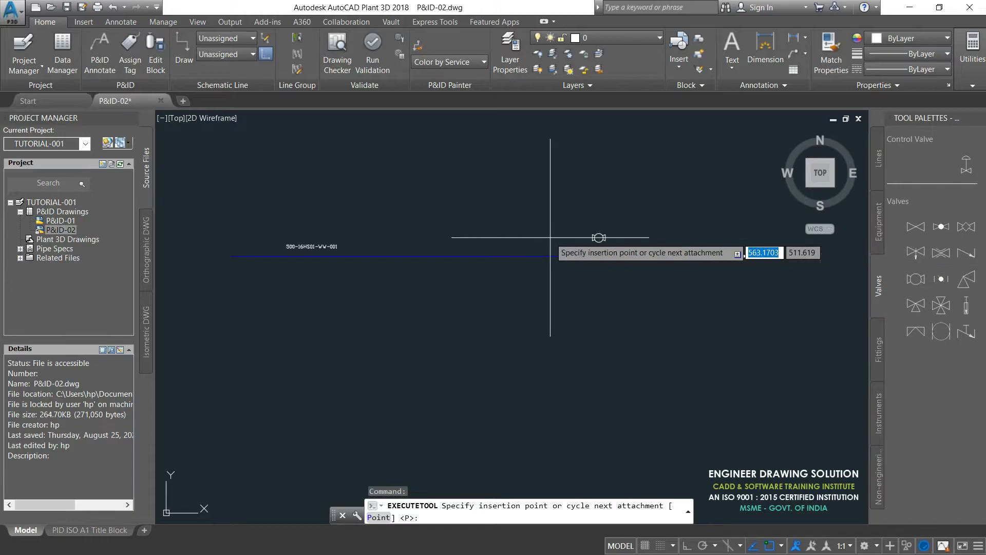
{"action": "left_click", "coordinate": [485, 255]}
Change the ball valve label's code to BA, keeping number 101, and save the P&ID-02 drawing
{"action": "scroll", "coordinate": [486, 255], "scroll_direction": "up", "scroll_amount": 3}
{"action": "scroll", "coordinate": [476, 289], "scroll_direction": "up", "scroll_amount": 6}
{"action": "double_click", "coordinate": [469, 282]}
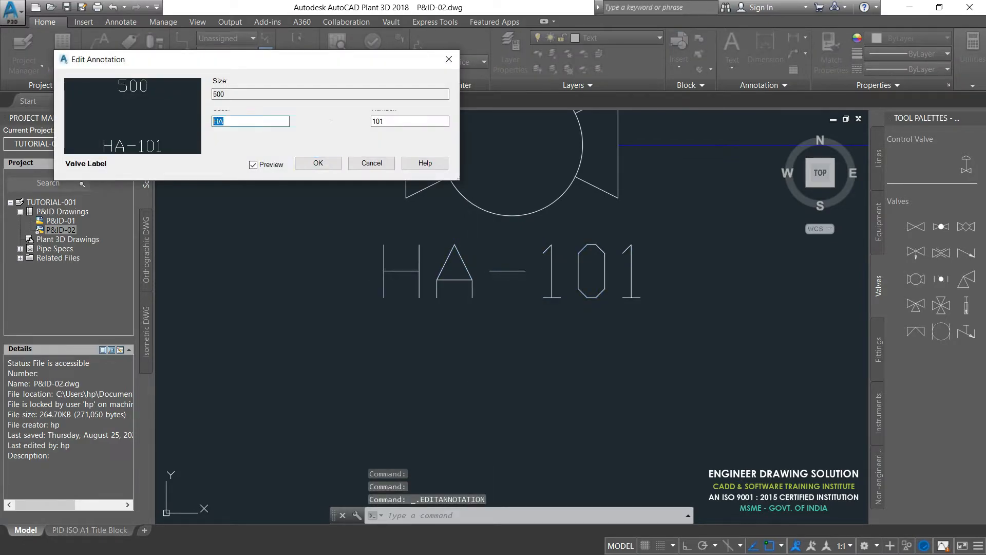
{"action": "type", "text": "BA"}
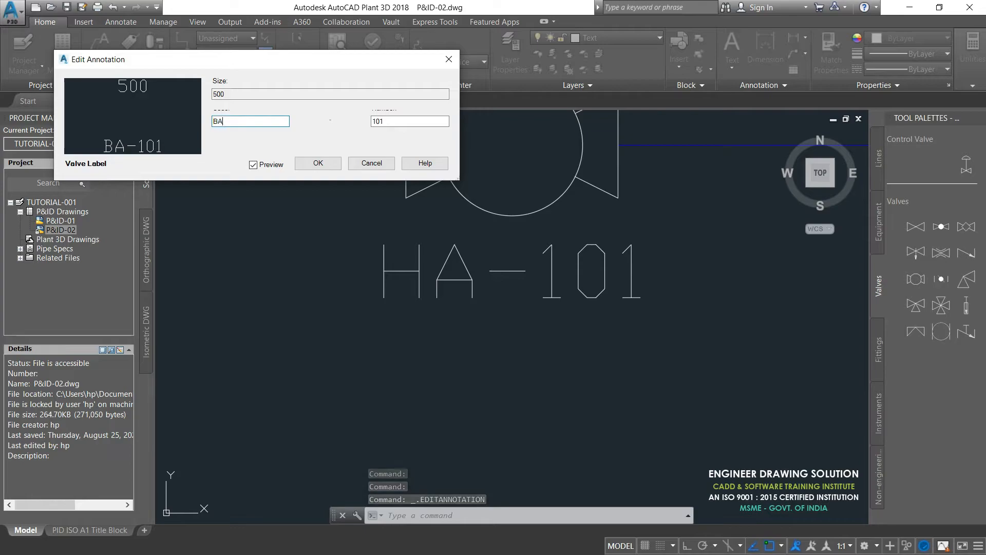
{"action": "key", "text": "Return"}
{"action": "scroll", "coordinate": [520, 231], "scroll_direction": "down", "scroll_amount": 10}
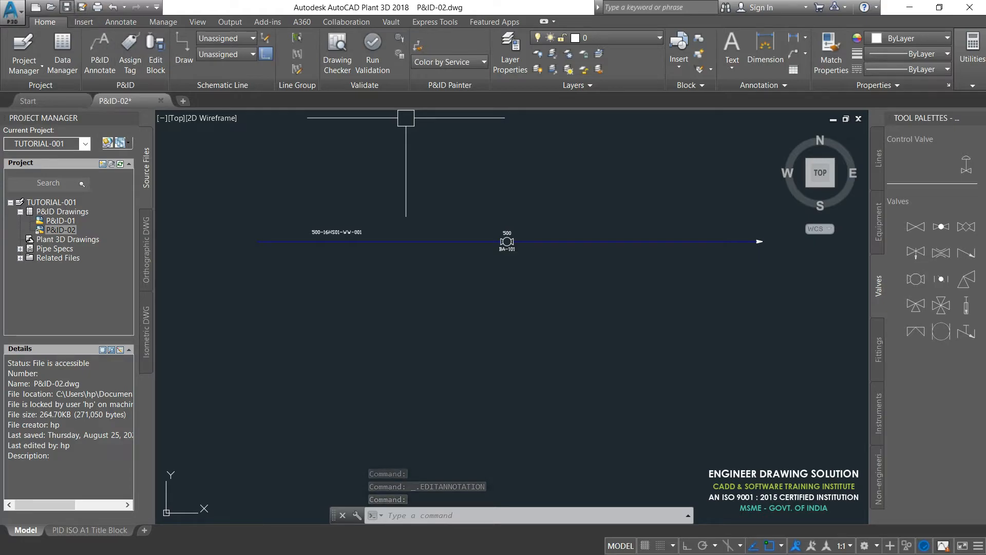
{"action": "left_click", "coordinate": [67, 7]}
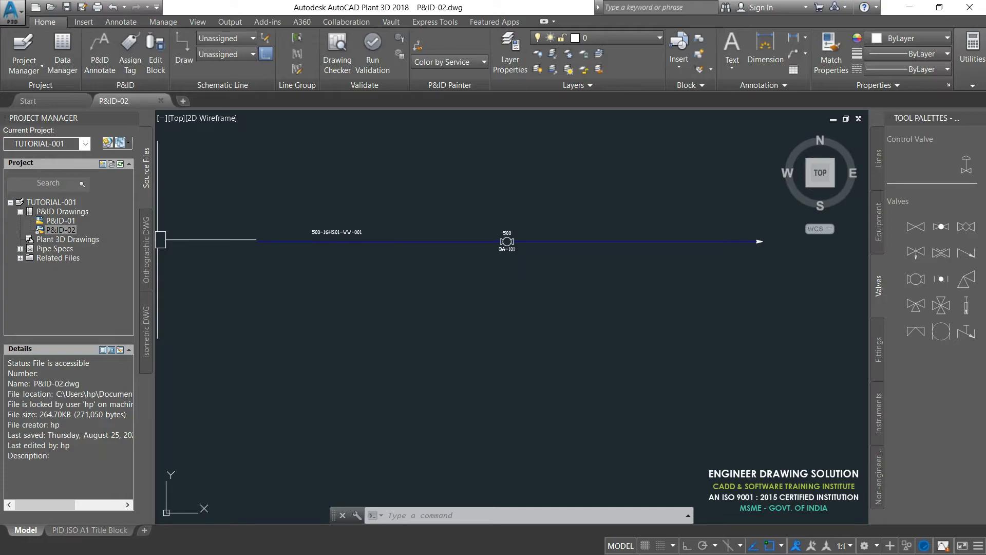
Create a new Plant 3D drawing named PIPING-01 in the TUTORIAL-001 project
{"action": "left_click", "coordinate": [66, 239]}
{"action": "right_click", "coordinate": [75, 241]}
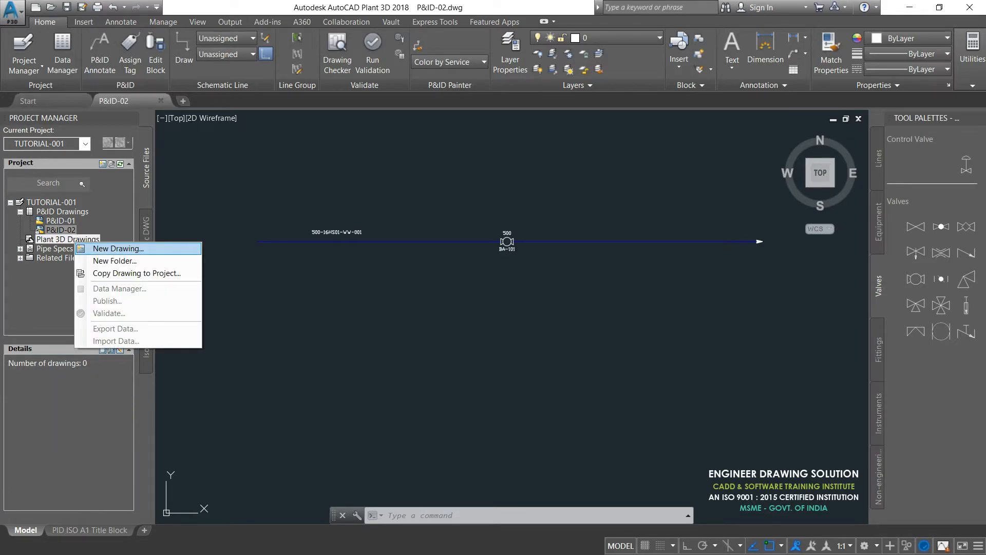
{"action": "left_click", "coordinate": [118, 248]}
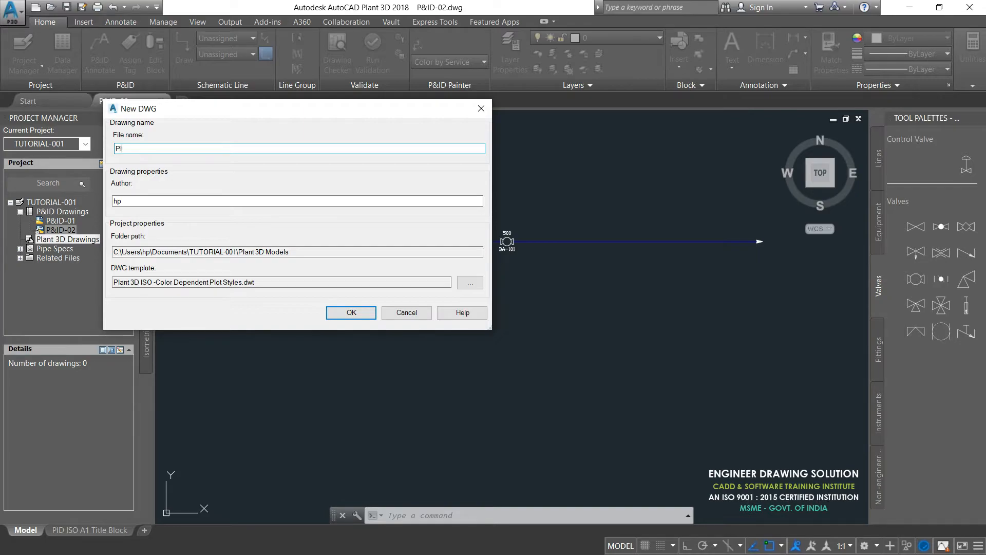
{"action": "type", "text": "1"}
{"action": "key", "text": "Return"}
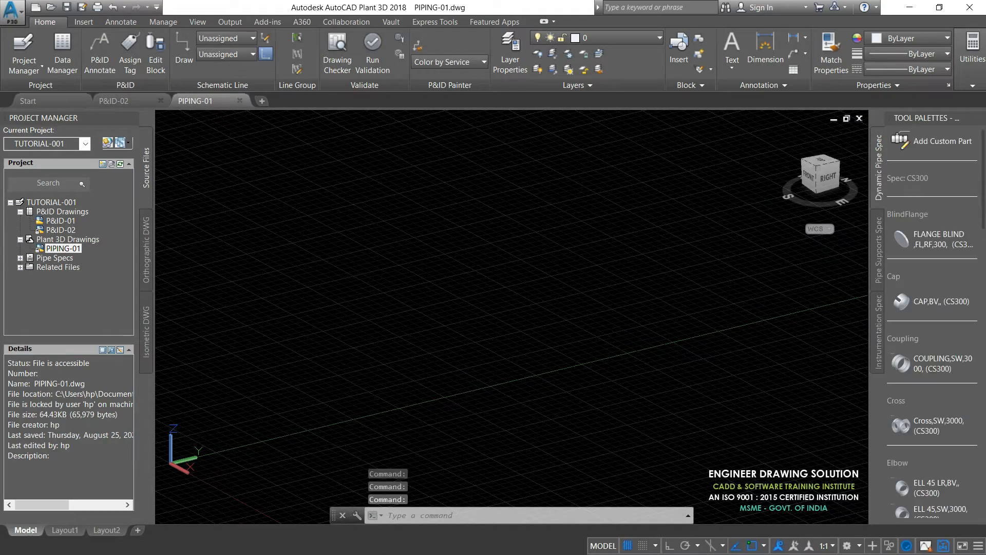
Turn off the grid and set the model view to SW Isometric
{"action": "key", "text": "F7"}
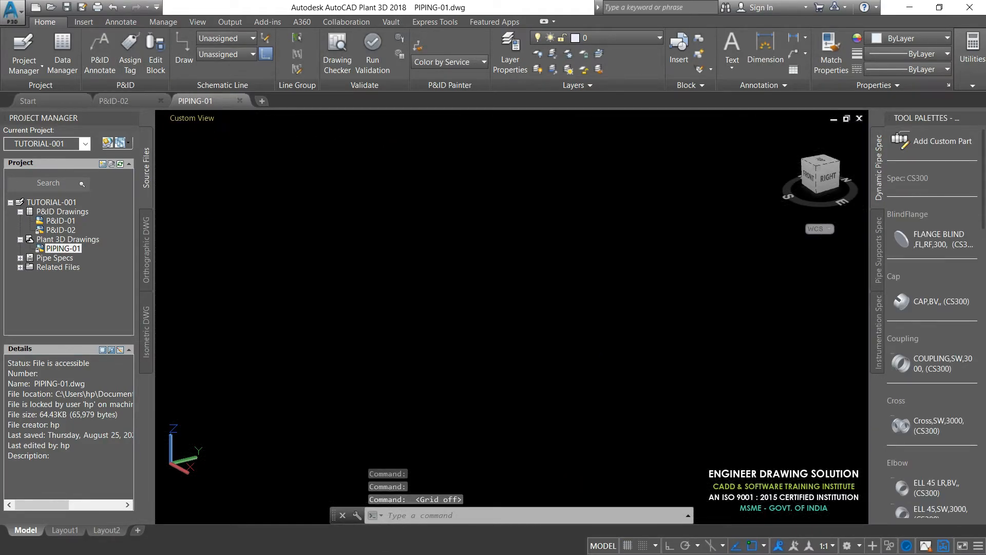
{"action": "left_click", "coordinate": [194, 122]}
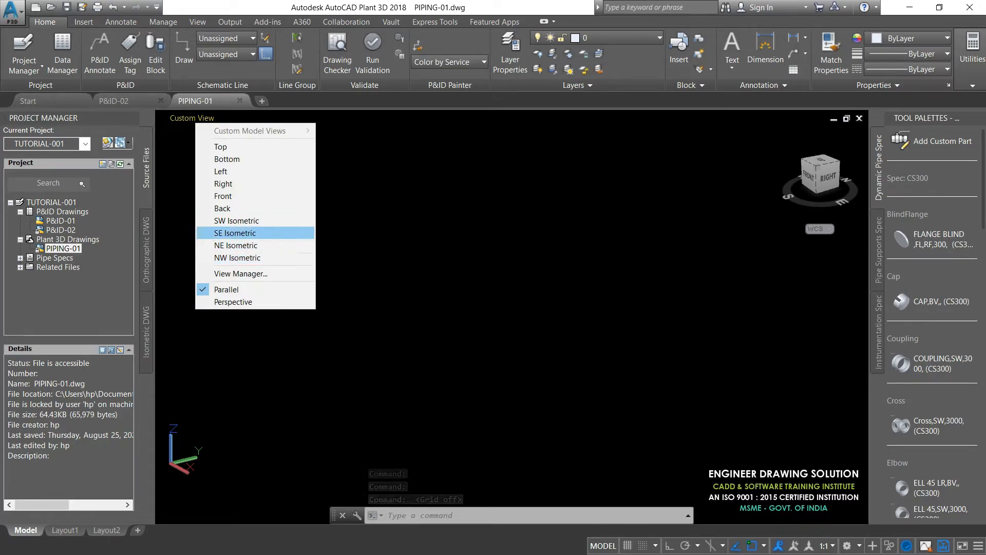
{"action": "left_click", "coordinate": [237, 221]}
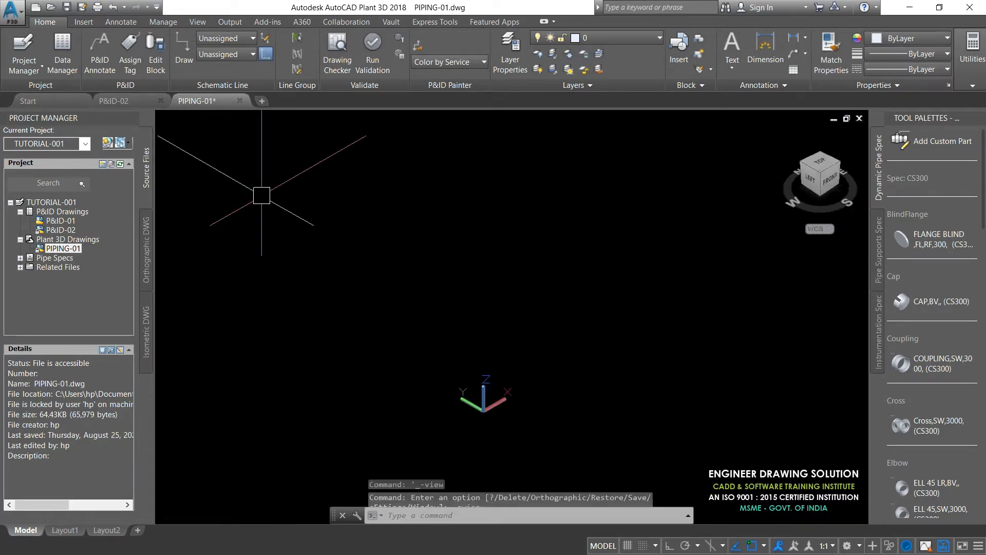
{"action": "middle_click_drag", "start_coordinate": [466, 289], "coordinate": [458, 294]}
{"action": "key", "text": "Escape"}
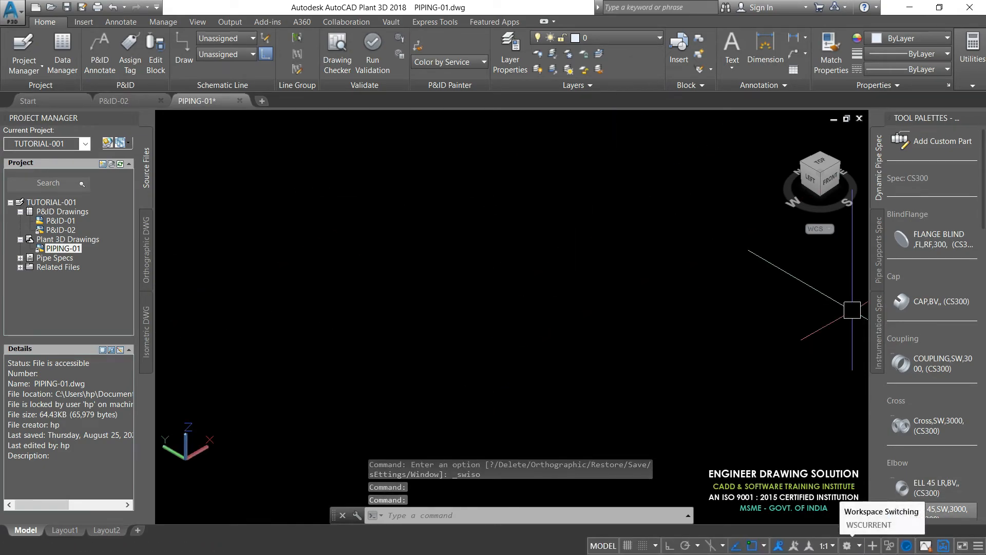
Switch to the 3D Piping workspace and expand P&ID-02's line group 001 in the P&ID Line List down to its ball valve
{"action": "left_click", "coordinate": [847, 545]}
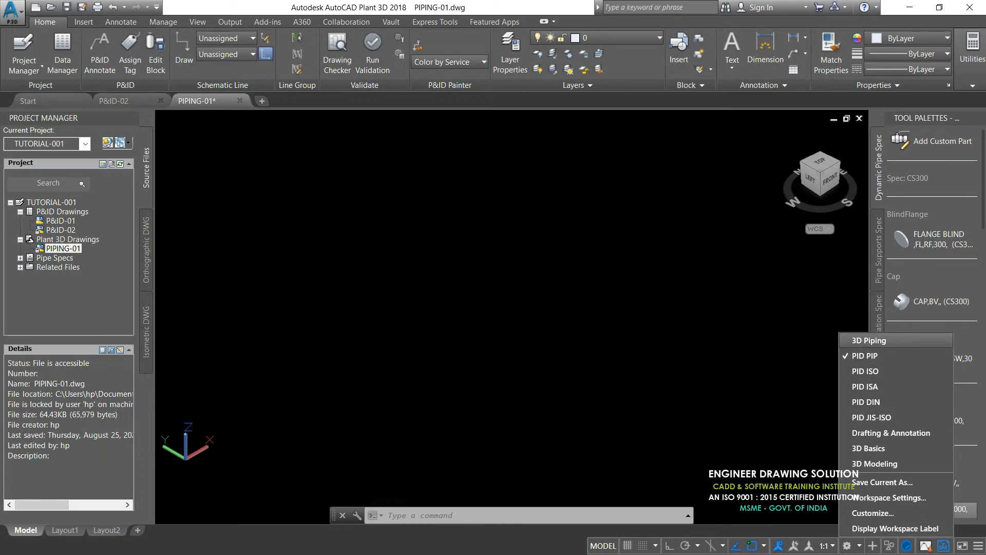
{"action": "left_click", "coordinate": [869, 340]}
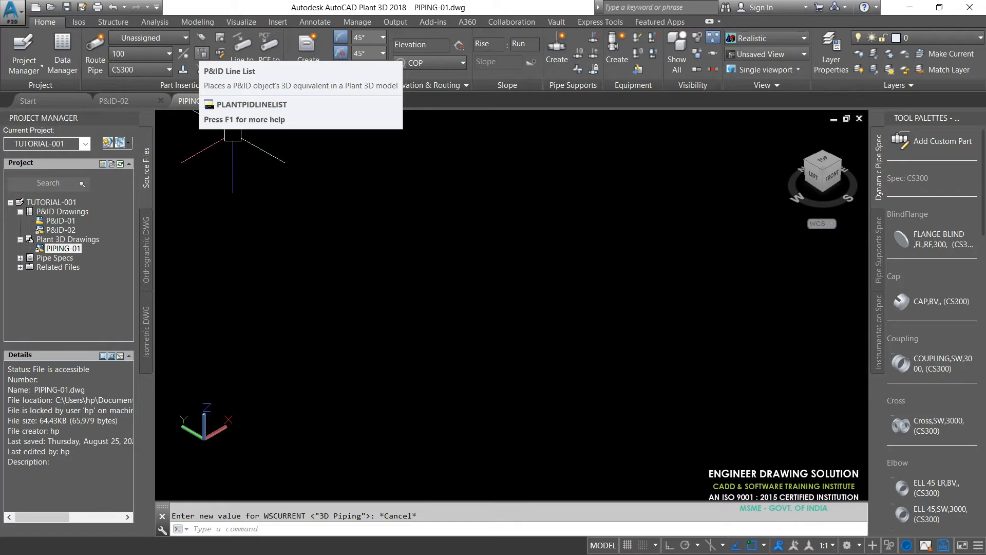
{"action": "left_click", "coordinate": [202, 52]}
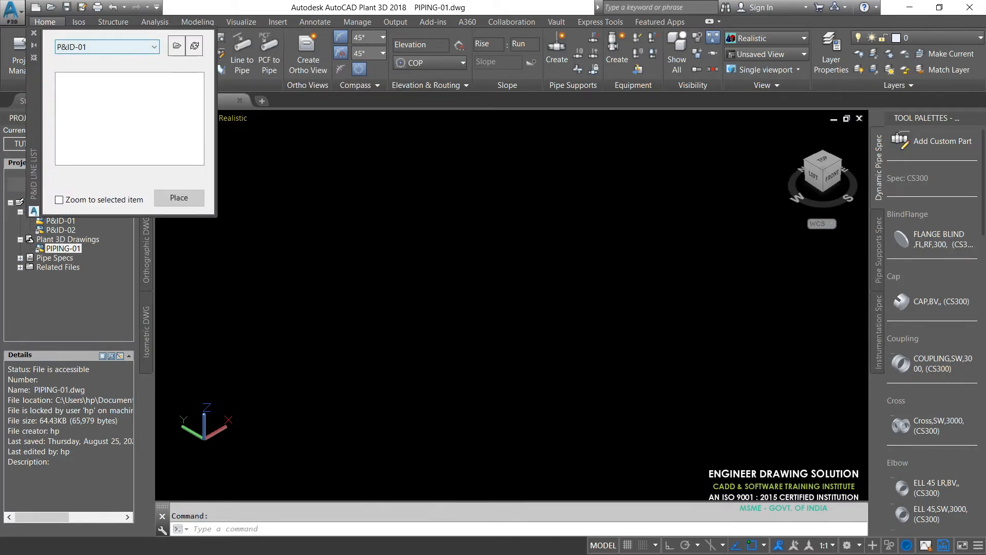
{"action": "left_click", "coordinate": [105, 47]}
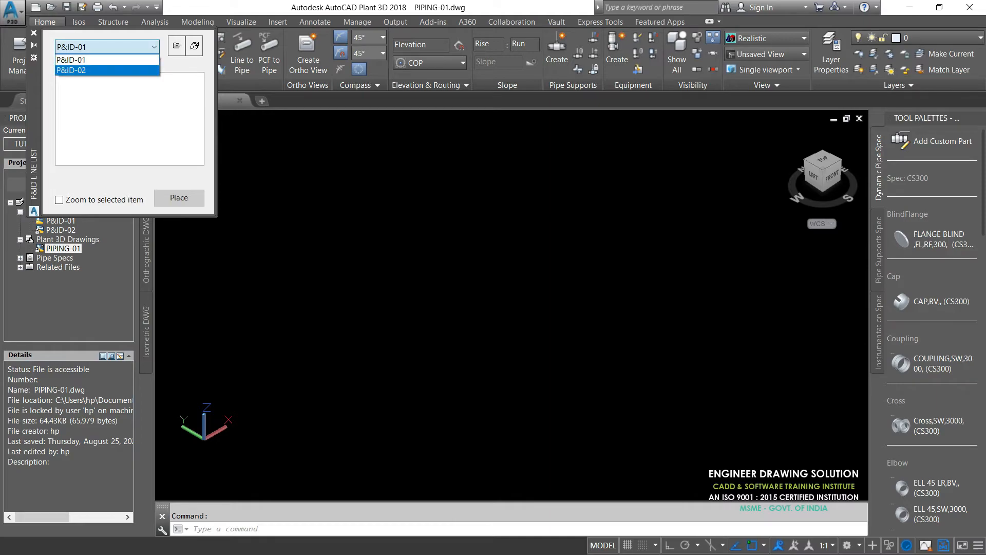
{"action": "left_click", "coordinate": [107, 70]}
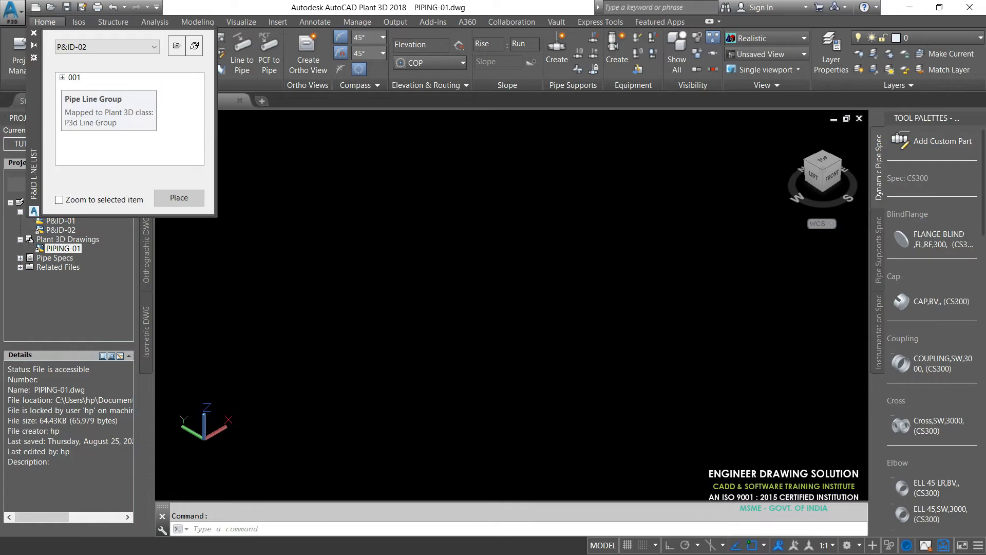
{"action": "left_click", "coordinate": [62, 77]}
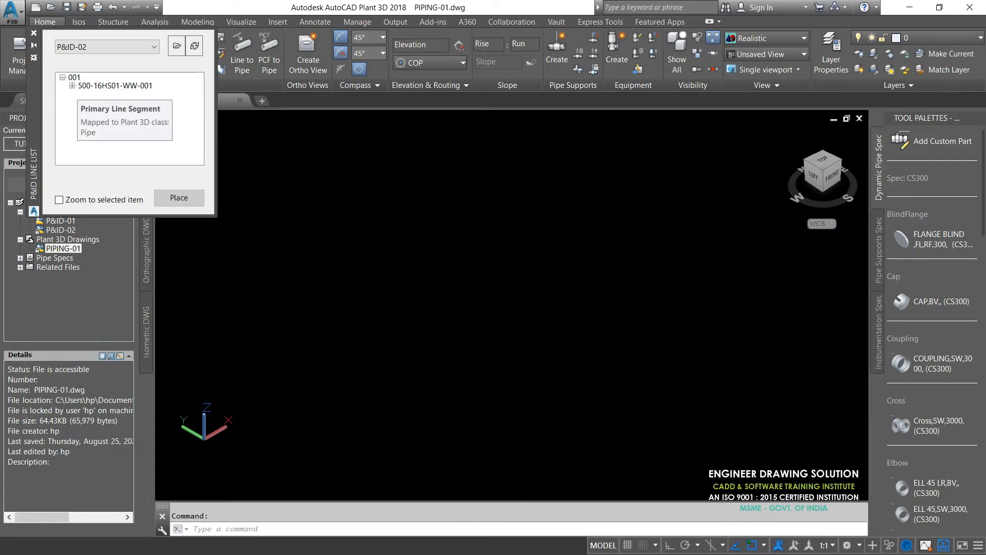
{"action": "left_click", "coordinate": [106, 94]}
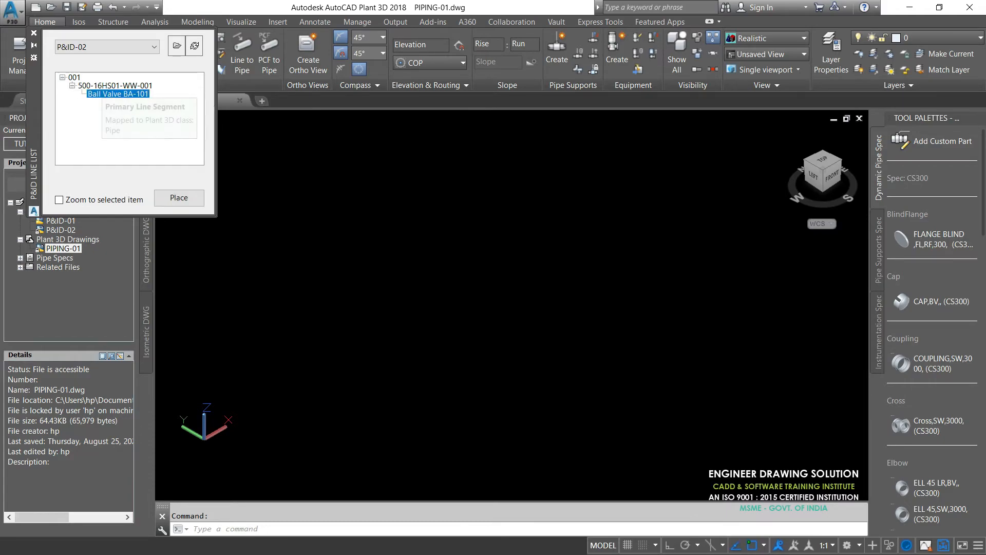
Place line 500-16HS01-WW-001 from the P&ID Line List as one straight pipe running along the X axis
{"action": "left_click", "coordinate": [95, 86]}
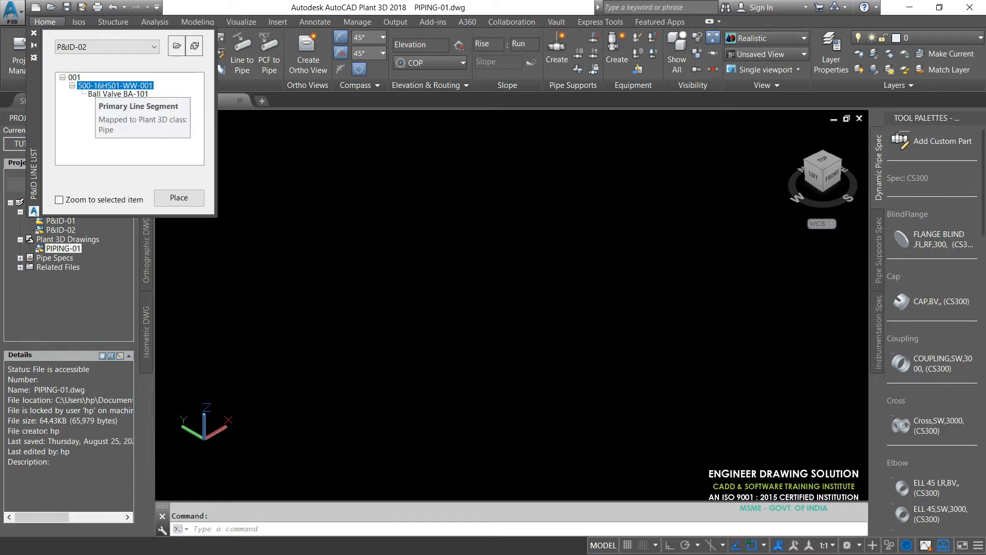
{"action": "right_click", "coordinate": [101, 86]}
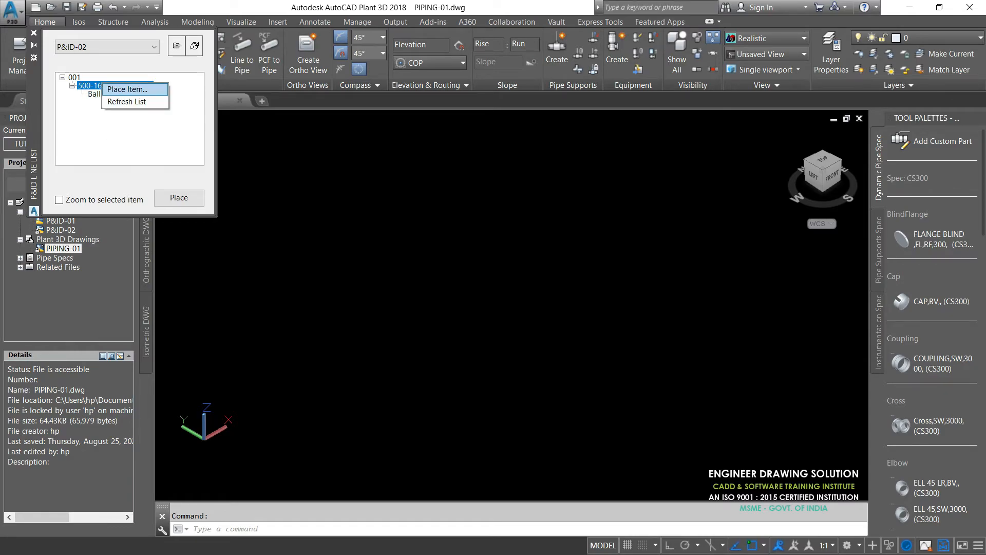
{"action": "left_click", "coordinate": [128, 89]}
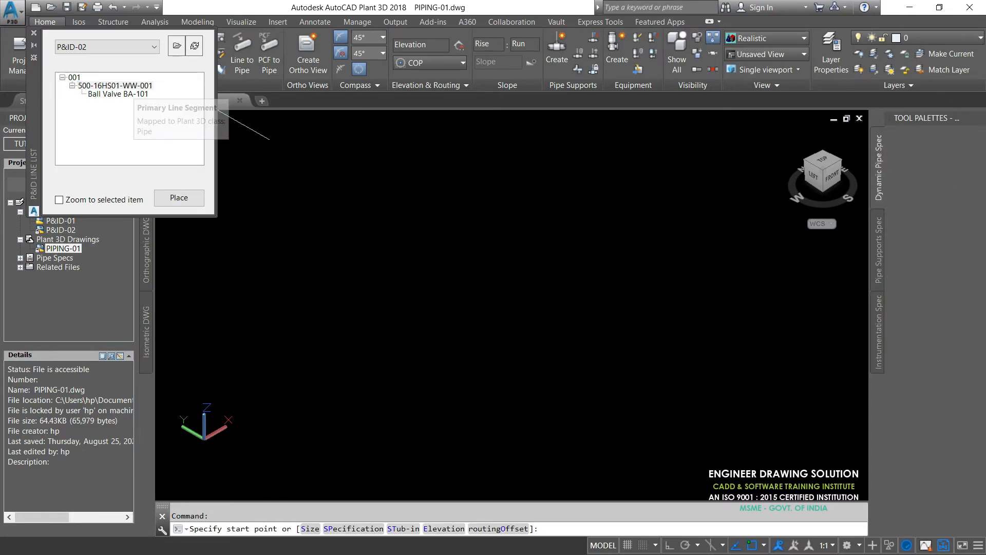
{"action": "left_click", "coordinate": [329, 392]}
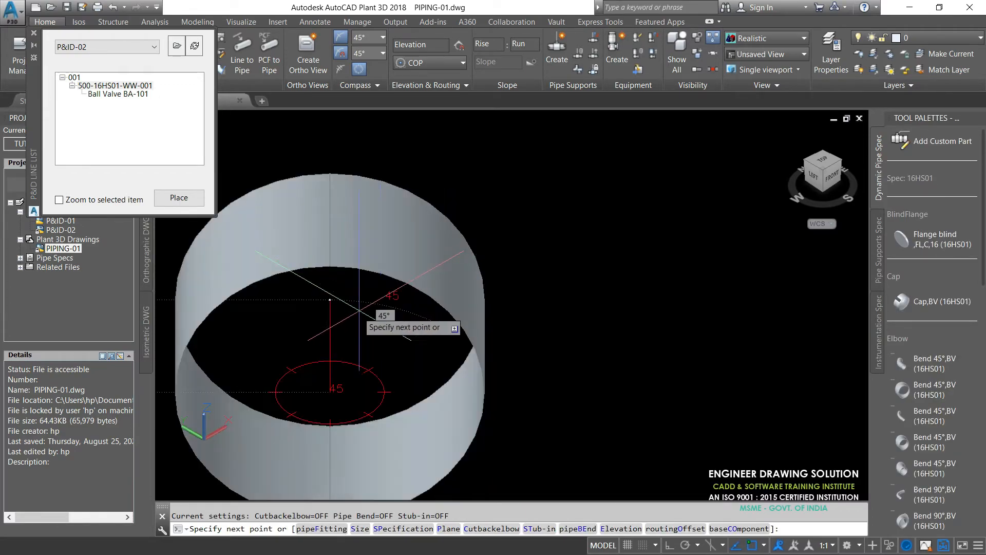
{"action": "scroll", "coordinate": [359, 311], "scroll_direction": "down", "scroll_amount": 3}
{"action": "middle_click_drag", "start_coordinate": [497, 227], "coordinate": [440, 314]}
{"action": "scroll", "coordinate": [382, 291], "scroll_direction": "down", "scroll_amount": 4}
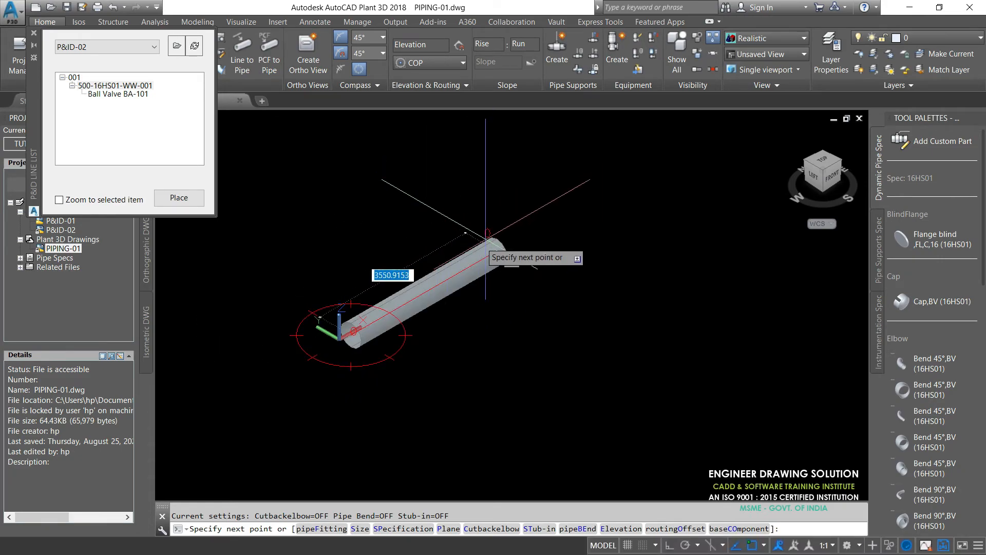
{"action": "middle_click_drag", "start_coordinate": [489, 239], "coordinate": [428, 283]}
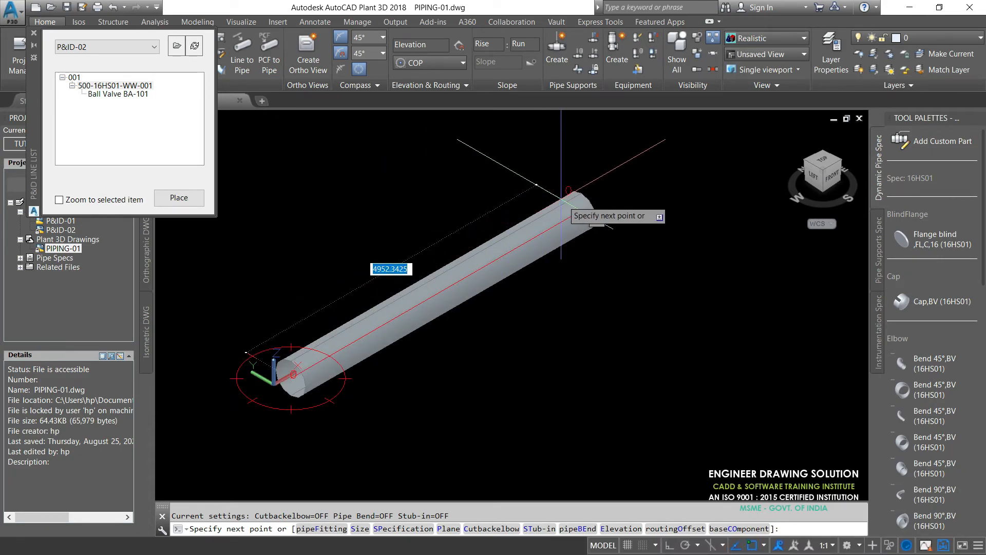
{"action": "middle_click_drag", "start_coordinate": [579, 190], "coordinate": [487, 275]}
{"action": "left_click", "coordinate": [659, 182]}
{"action": "key", "text": "Return"}
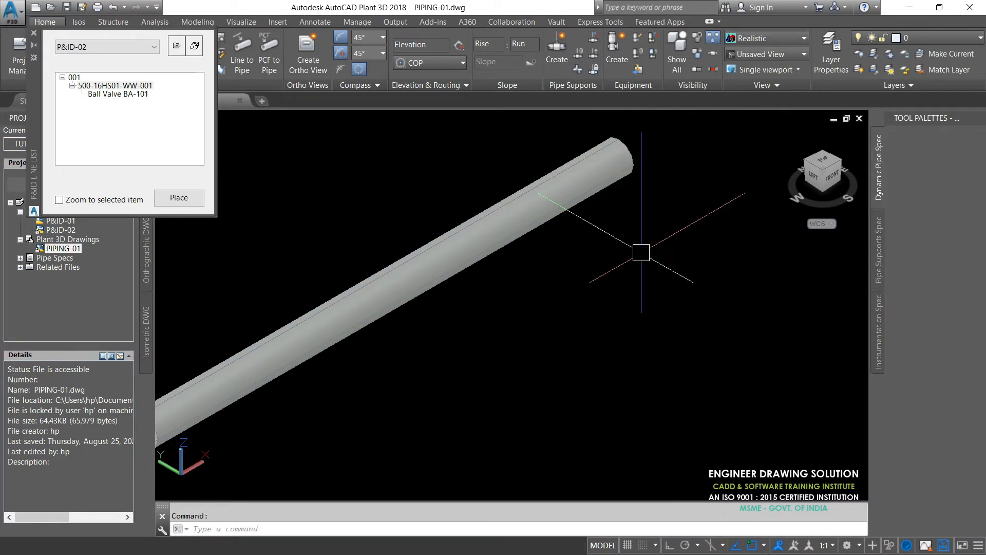
Place Ball Valve BA-101 from the P&ID Line List near the pipe's middle with rotation angle 0, and close the list
{"action": "scroll", "coordinate": [504, 269], "scroll_direction": "down", "scroll_amount": 5}
{"action": "scroll", "coordinate": [472, 269], "scroll_direction": "up", "scroll_amount": 2}
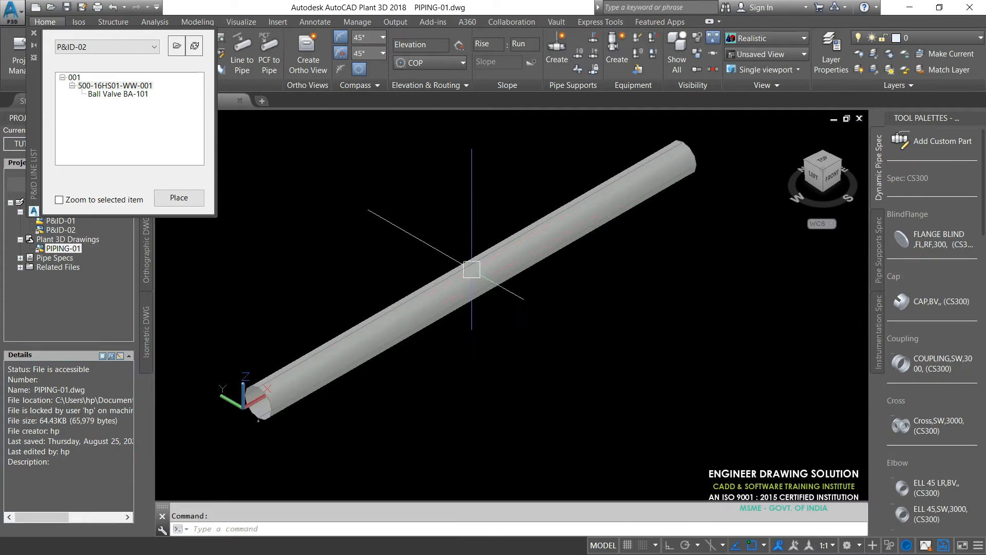
{"action": "scroll", "coordinate": [930, 308], "scroll_direction": "down", "scroll_amount": 3}
{"action": "scroll", "coordinate": [932, 359], "scroll_direction": "down", "scroll_amount": 5}
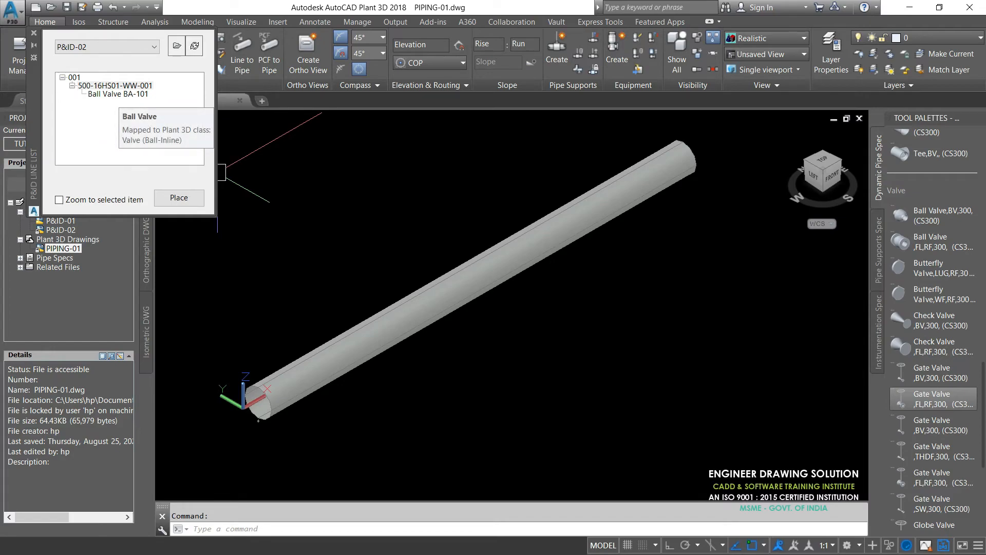
{"action": "left_click", "coordinate": [118, 94]}
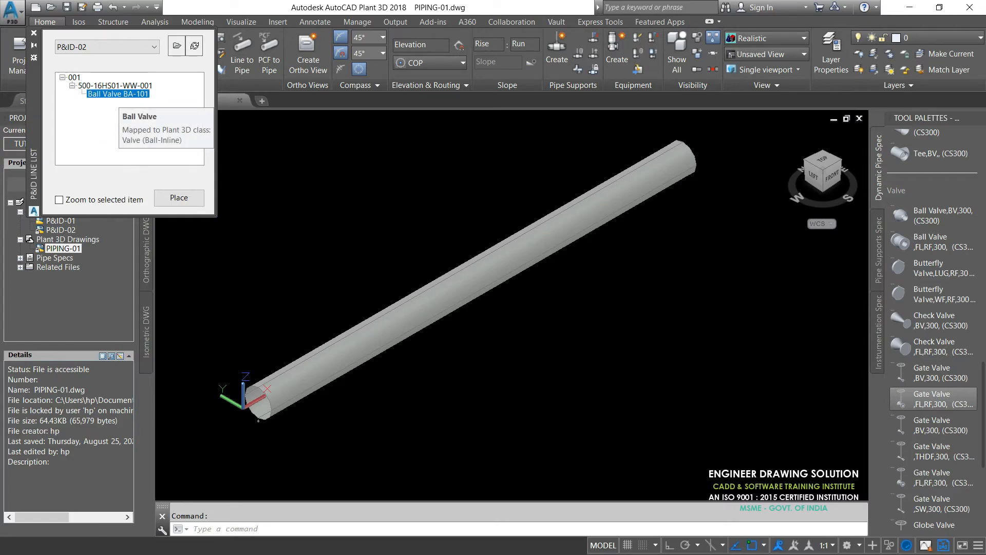
{"action": "right_click", "coordinate": [118, 96]}
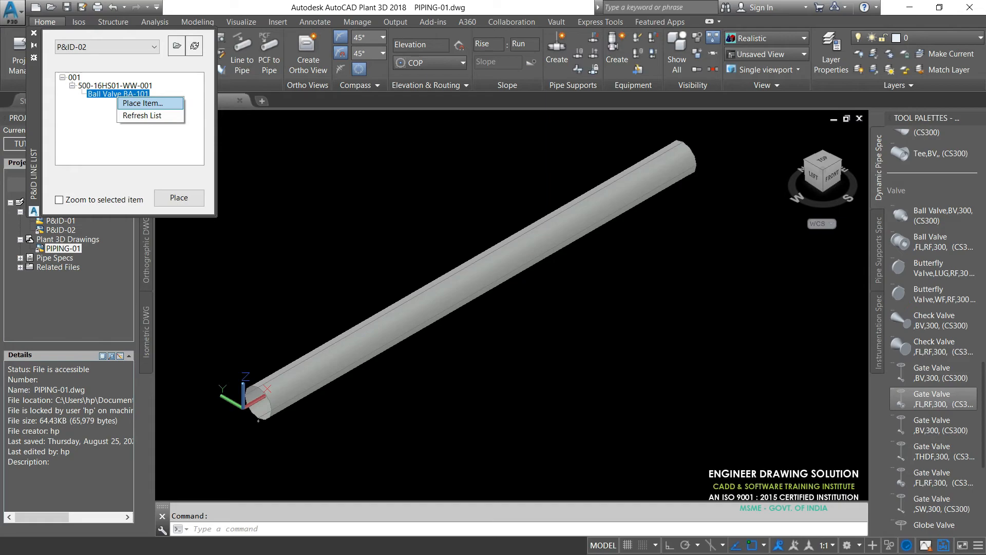
{"action": "left_click", "coordinate": [142, 104]}
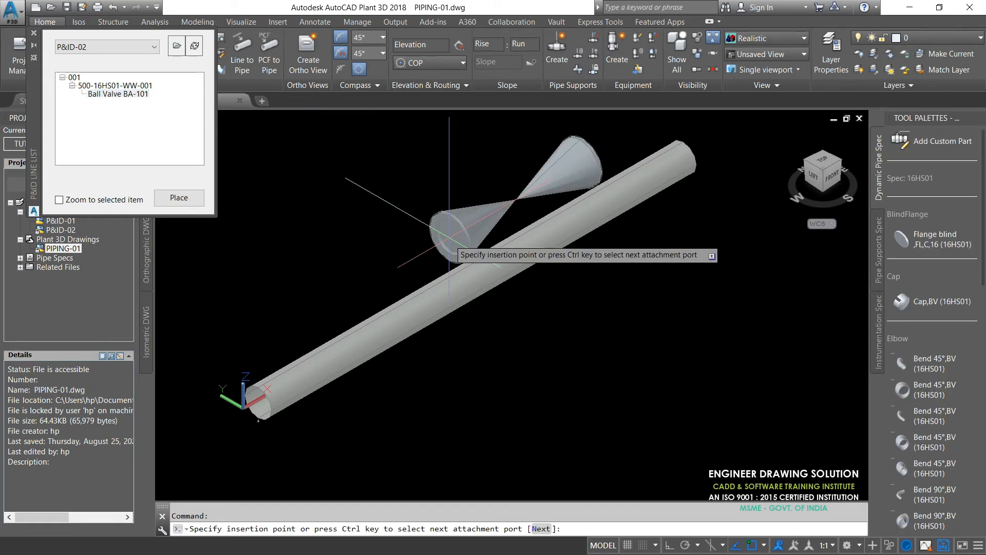
{"action": "left_click", "coordinate": [436, 303]}
{"action": "key", "text": "Return"}
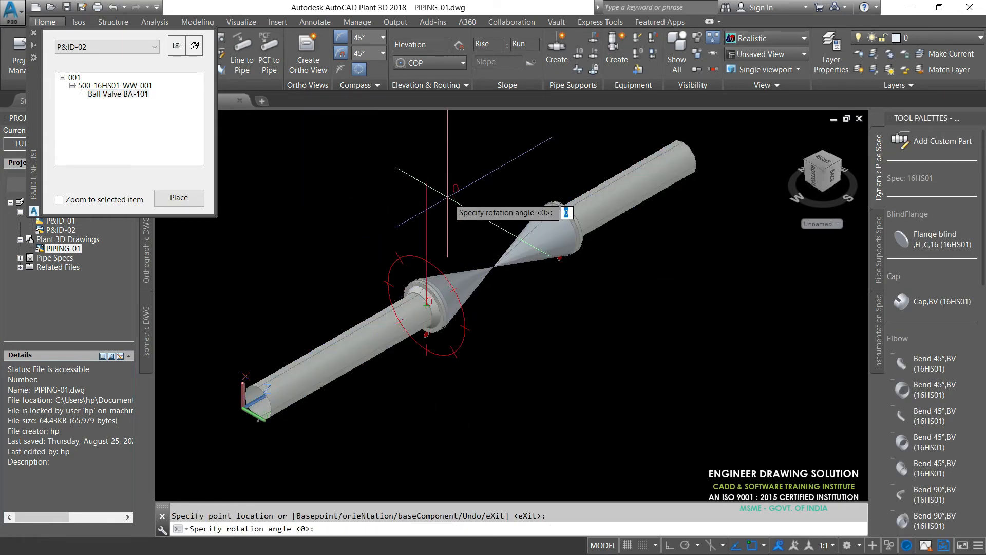
{"action": "key", "text": "Return"}
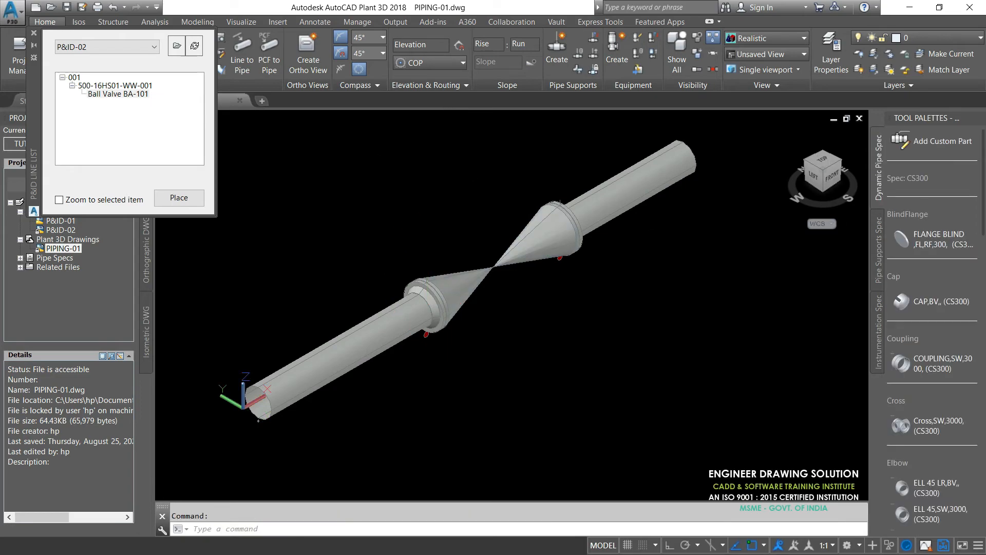
{"action": "left_click", "coordinate": [34, 33]}
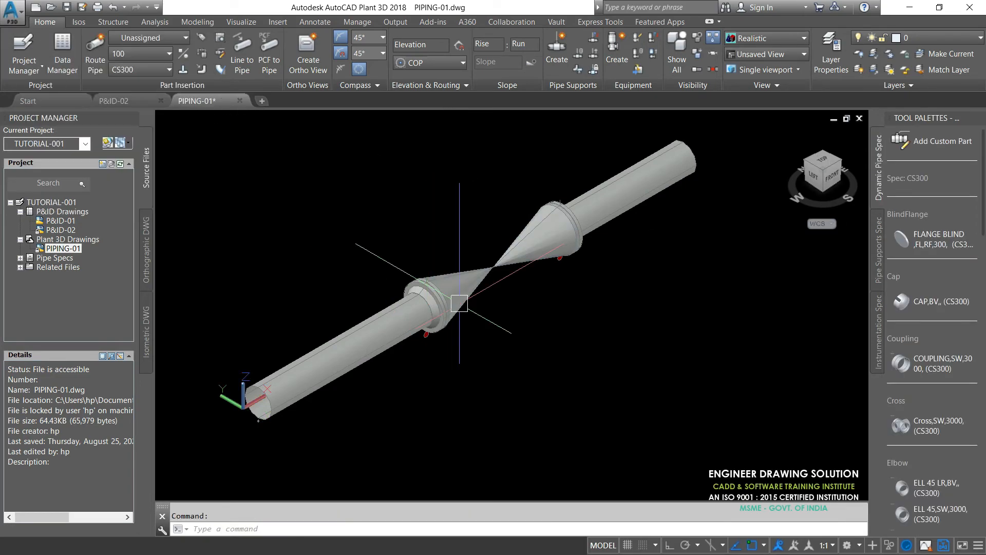